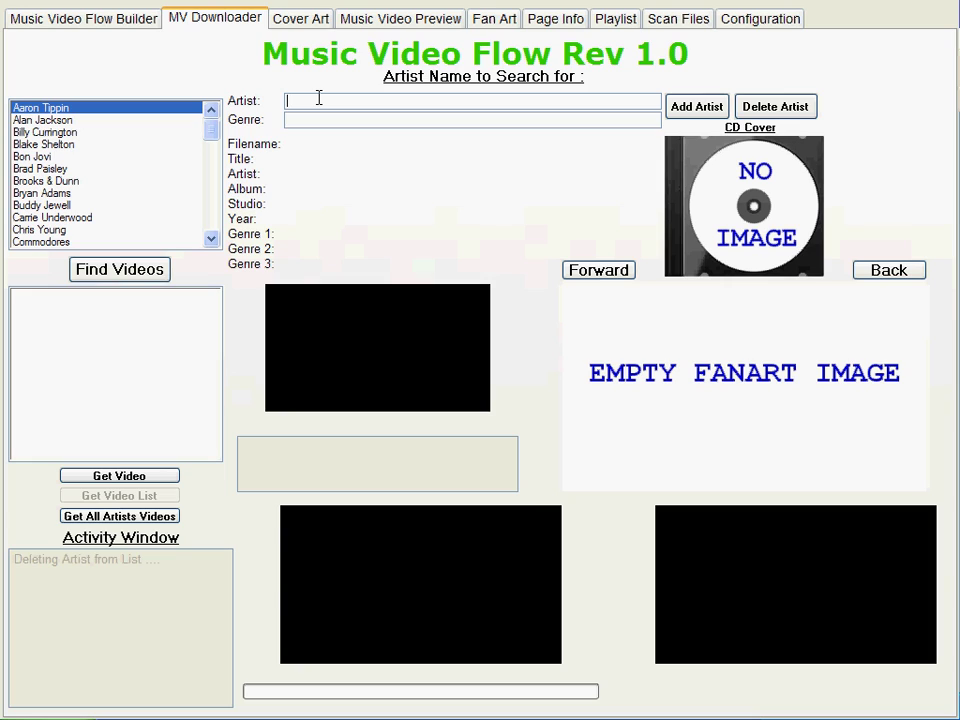
# Add the artist Shania Twain with the genre Country to the artist list, accepting the suggested spelling
pyautogui.write('Sh')
pyautogui.write('ania Twain')
pyautogui.click(316, 121)
pyautogui.write('Count')
pyautogui.click(690, 106)
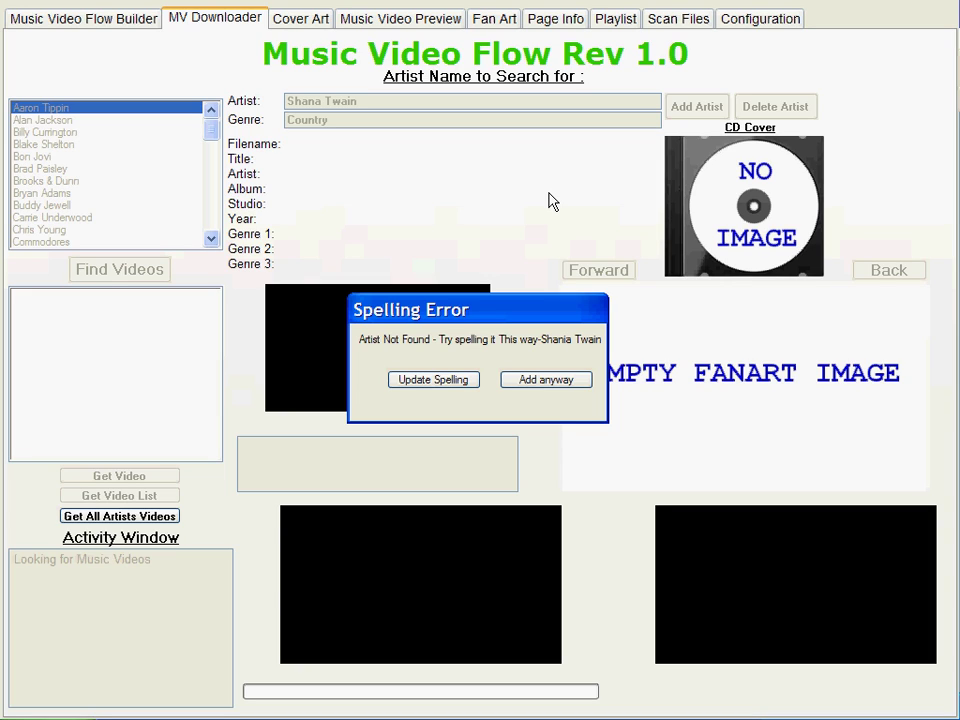
pyautogui.click(433, 384)
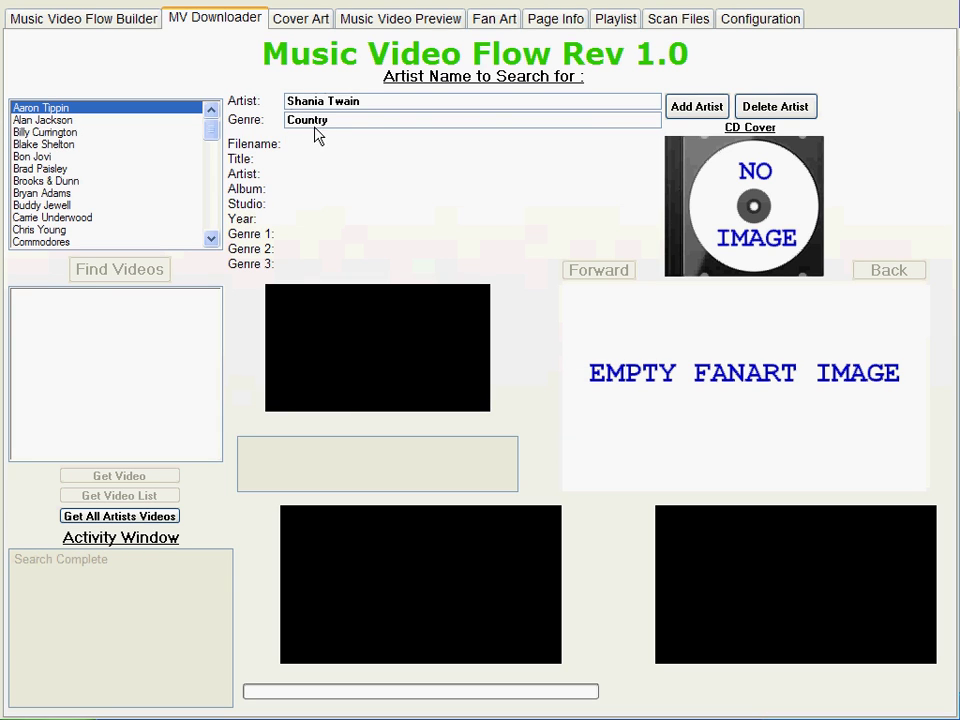
pyautogui.click(687, 112)
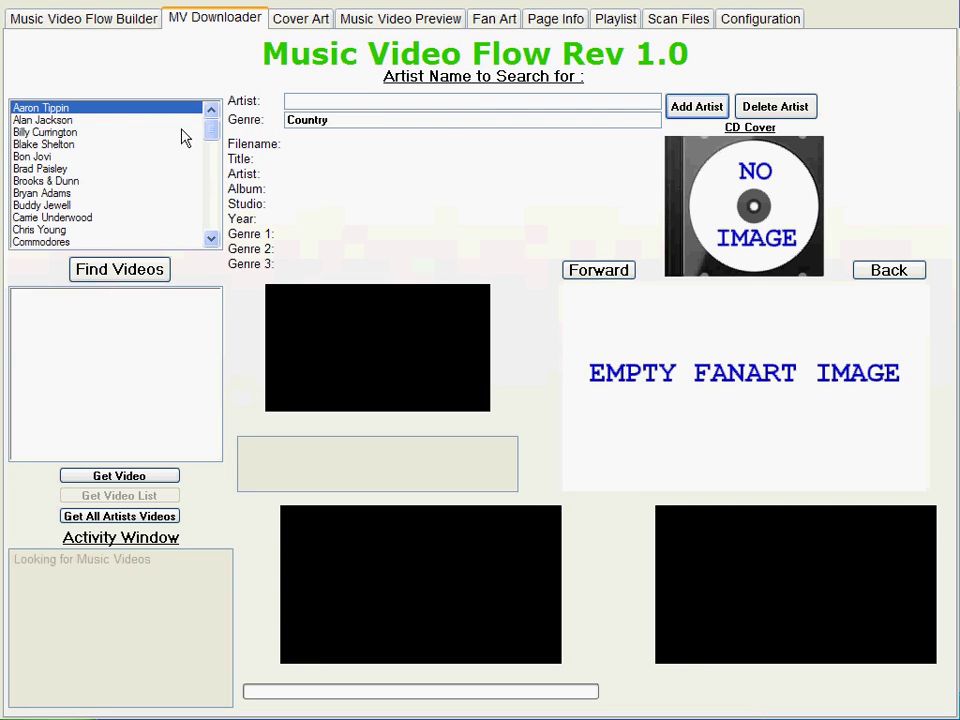
# Find the available music videos for Shania Twain from the artist list
pyautogui.moveTo(214, 124); pyautogui.dragTo(210, 212)
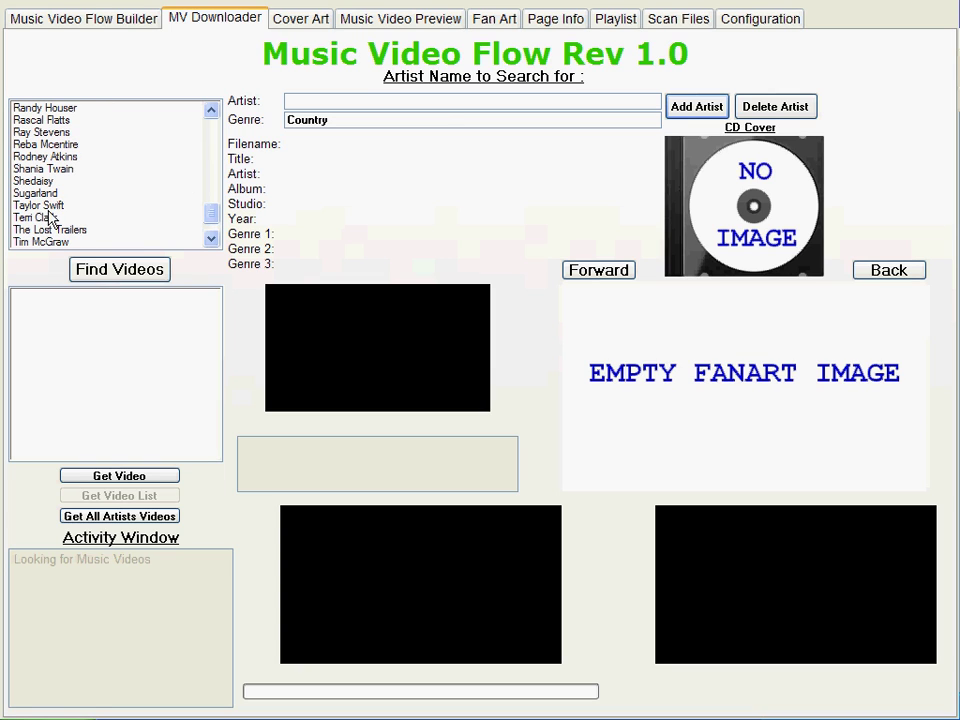
pyautogui.click(50, 169)
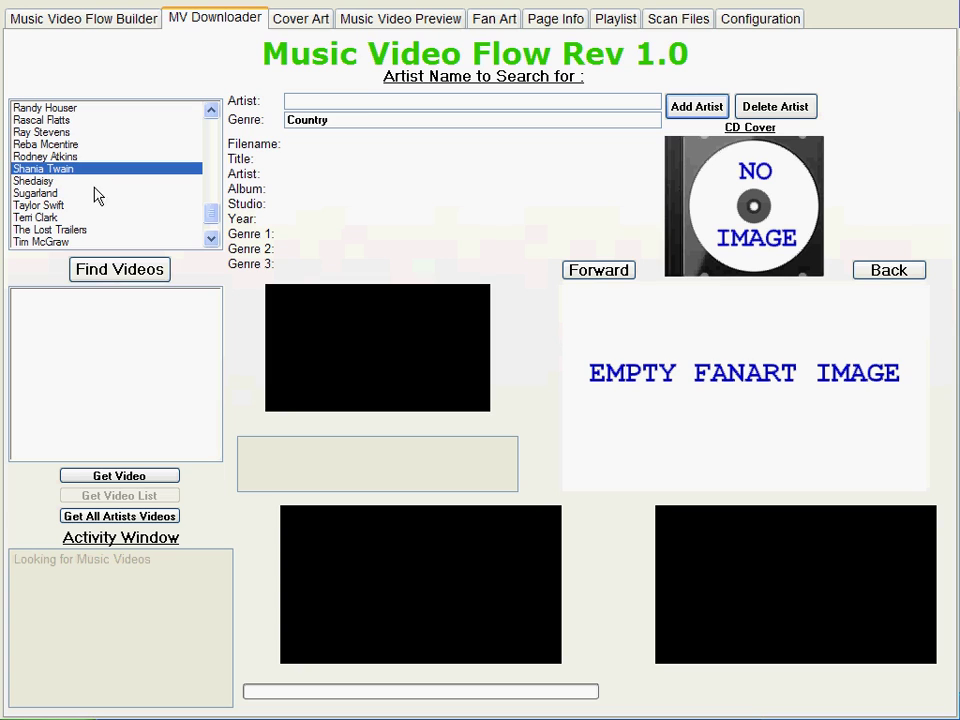
pyautogui.click(140, 271)
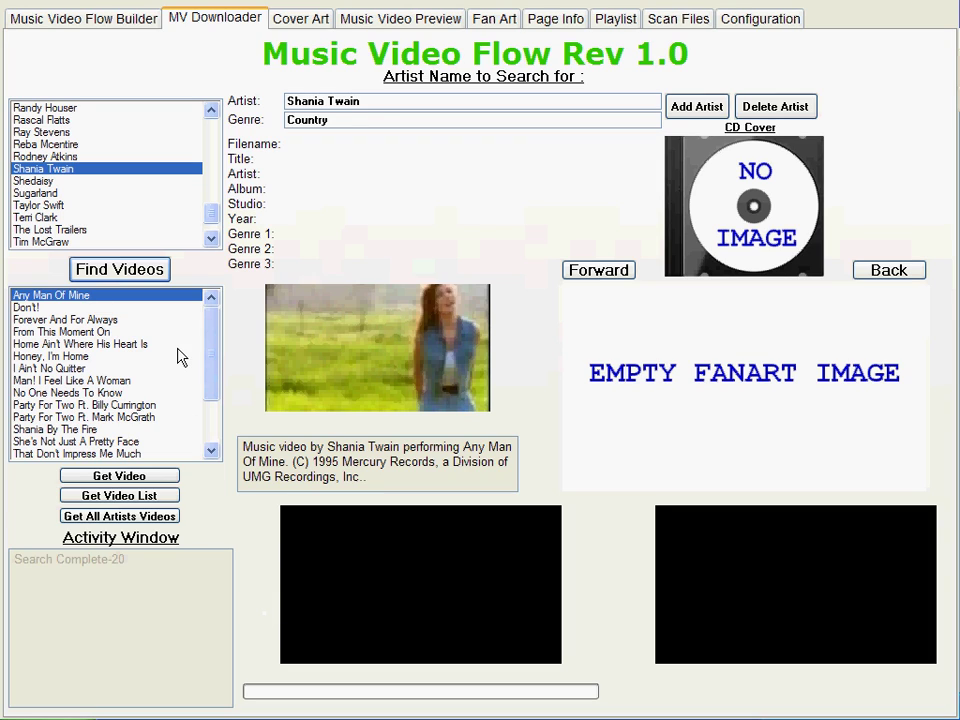
# Examine the thumbnails and descriptions of several found videos, including No One Needs To Know, From This Moment On and Honey, I'm Home
pyautogui.moveTo(208, 336); pyautogui.dragTo(223, 317)
pyautogui.click(50, 368)
pyautogui.click(60, 392)
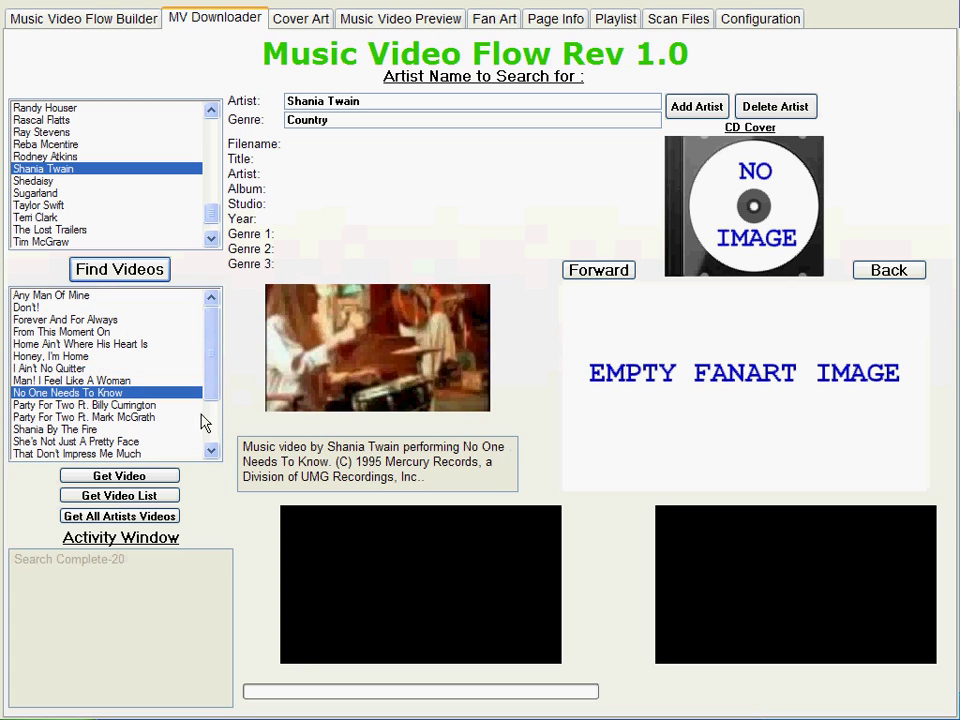
pyautogui.click(78, 357)
pyautogui.click(92, 332)
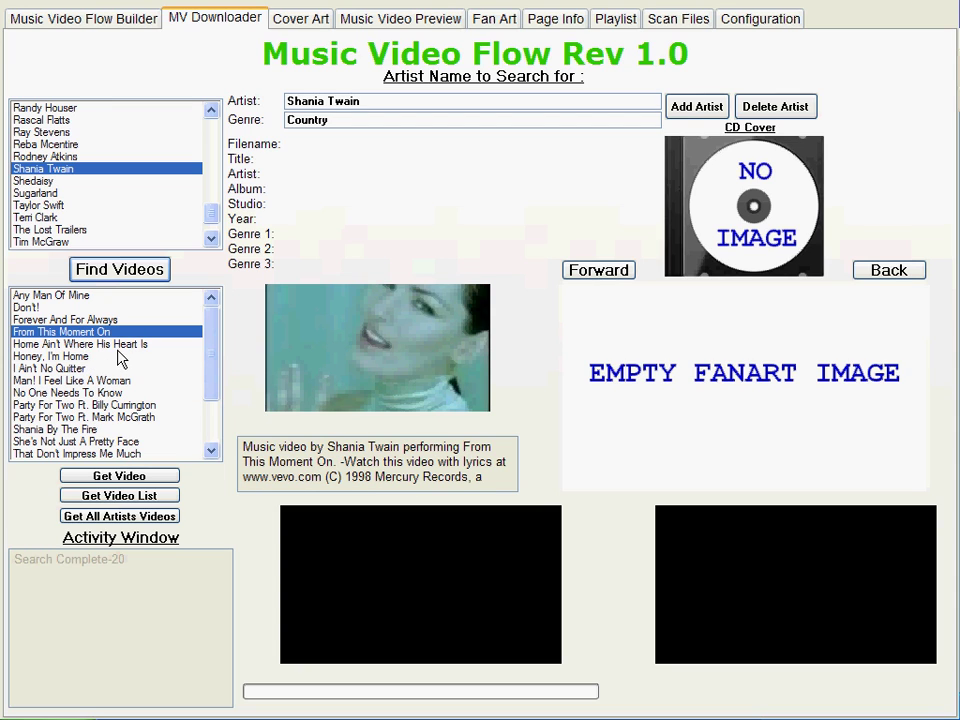
pyautogui.click(57, 295)
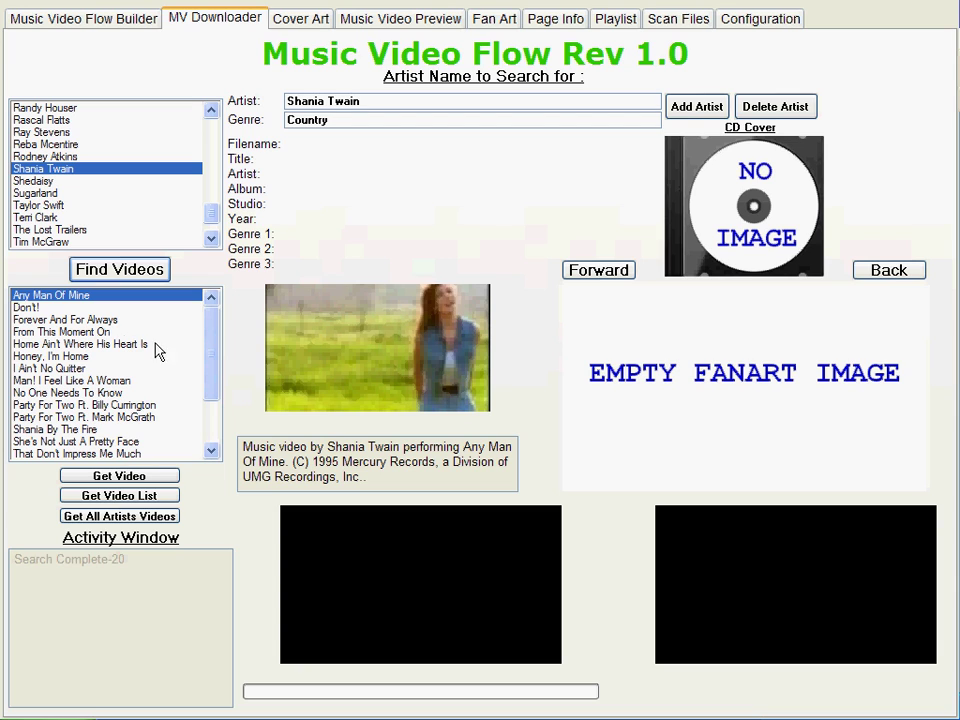
pyautogui.click(90, 332)
pyautogui.click(64, 345)
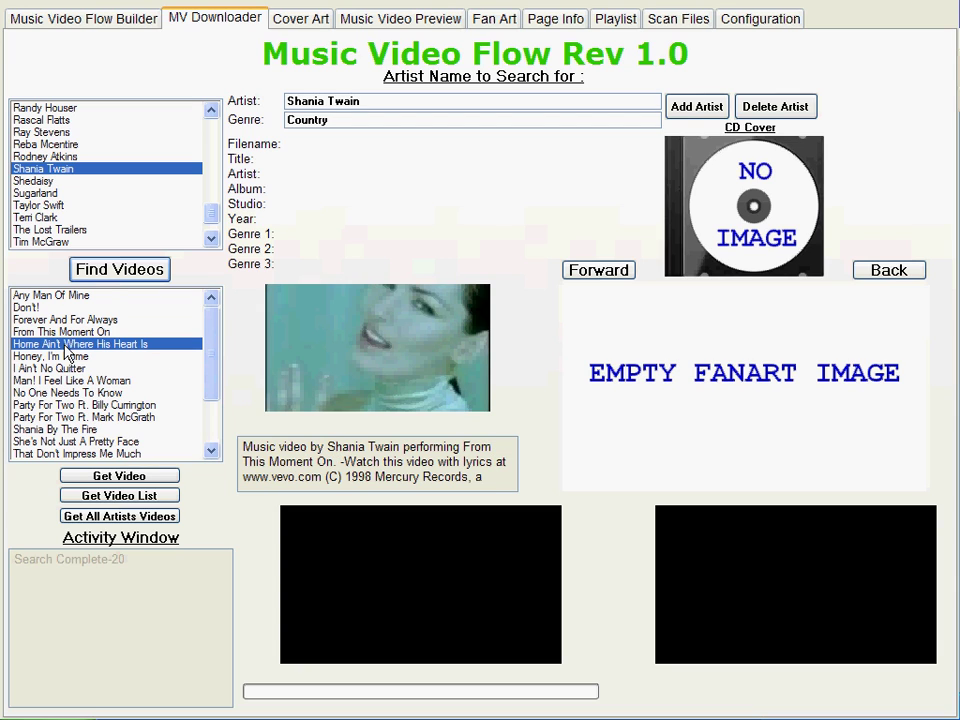
pyautogui.click(80, 357)
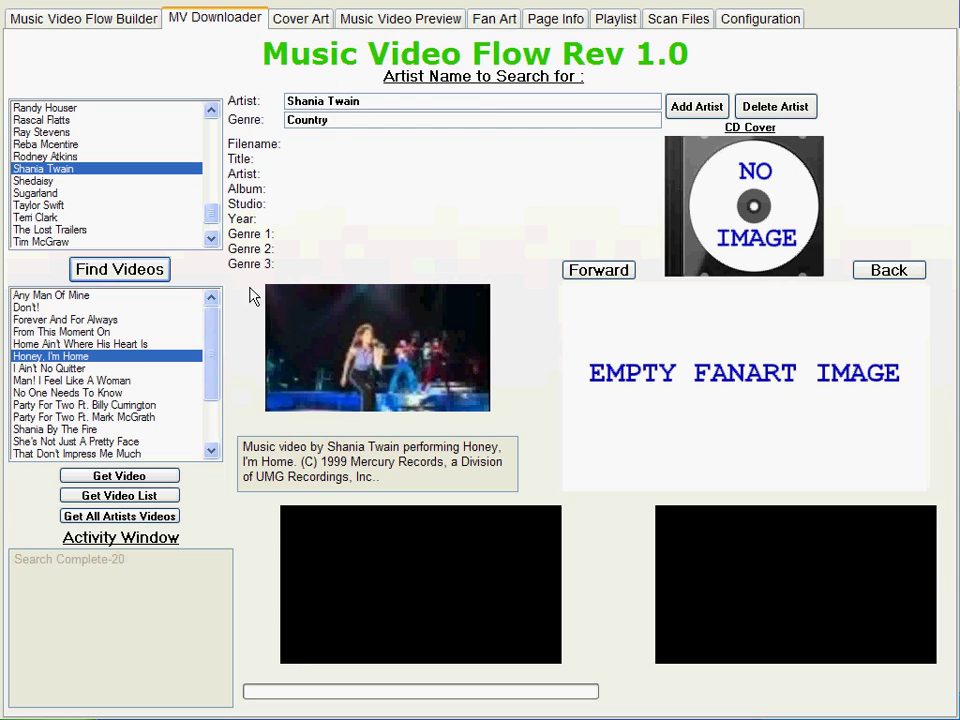
# Update cover image 1 of Amarillo Sky with the video frame showing a close-up of the singer in a cowboy hat at the microphone
pyautogui.click(310, 27)
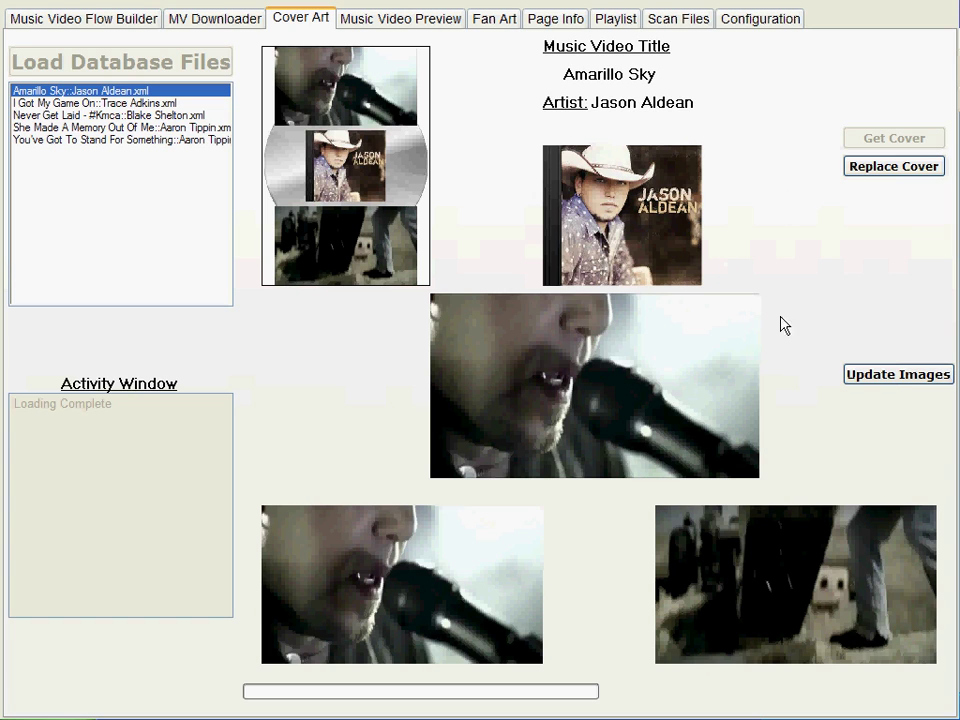
pyautogui.click(884, 377)
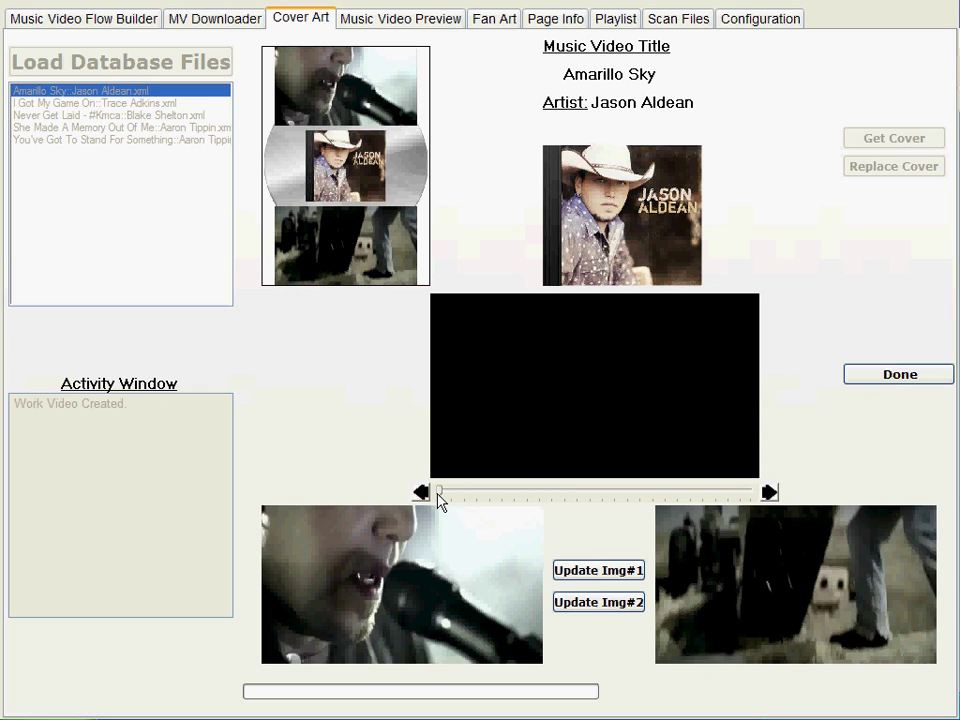
pyautogui.moveTo(440, 499); pyautogui.dragTo(449, 499)
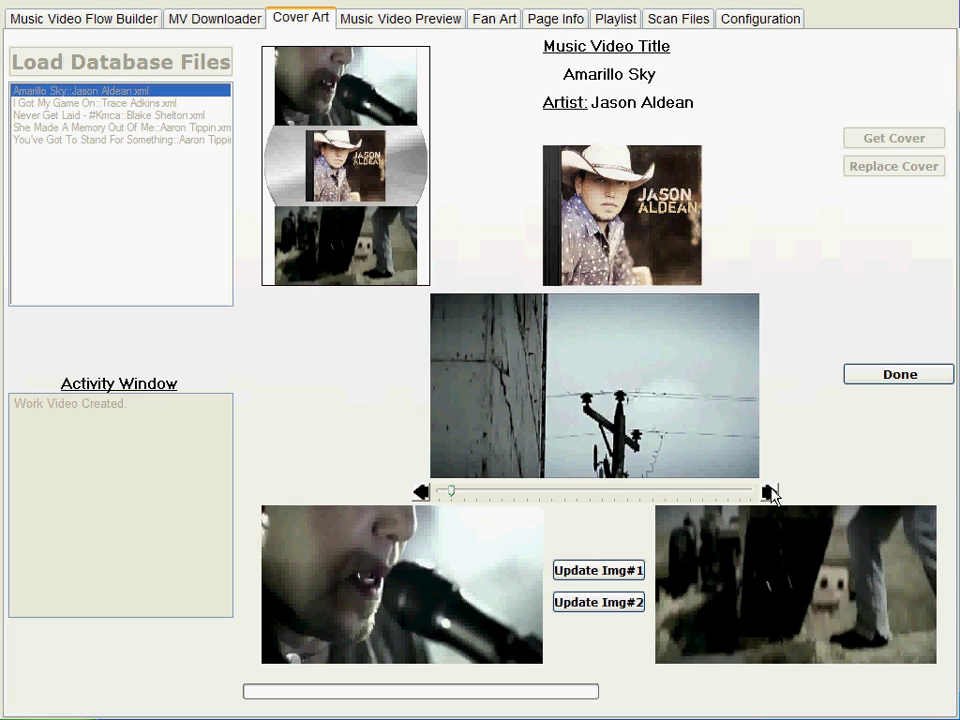
pyautogui.click(768, 492)
pyautogui.click(768, 492)
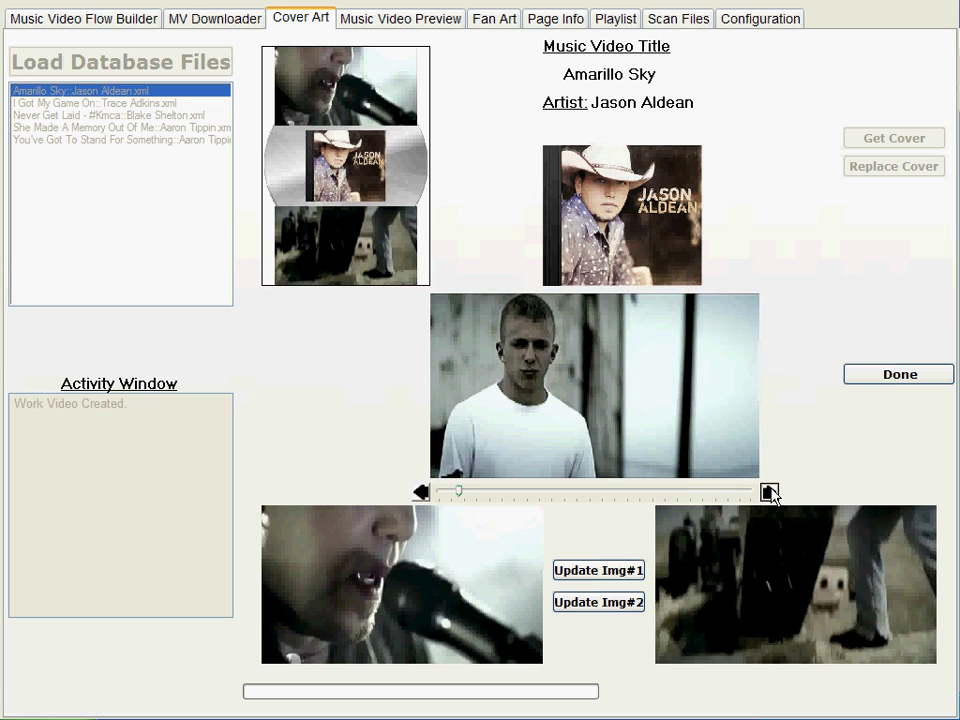
pyautogui.click(768, 492)
pyautogui.click(768, 492)
pyautogui.click(768, 492)
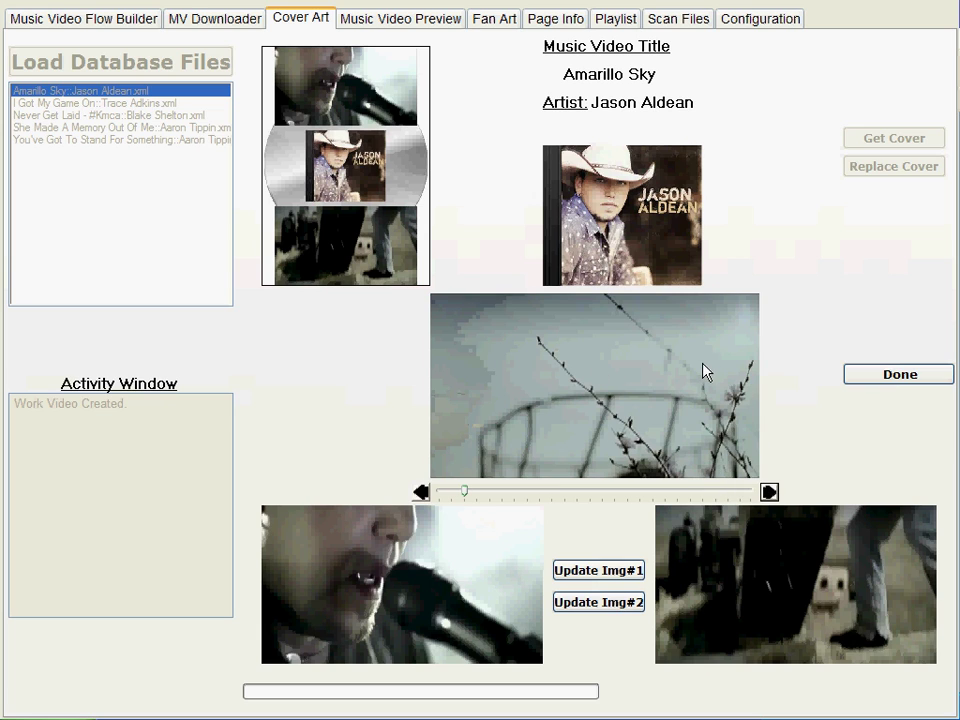
pyautogui.click(768, 492)
pyautogui.click(768, 492)
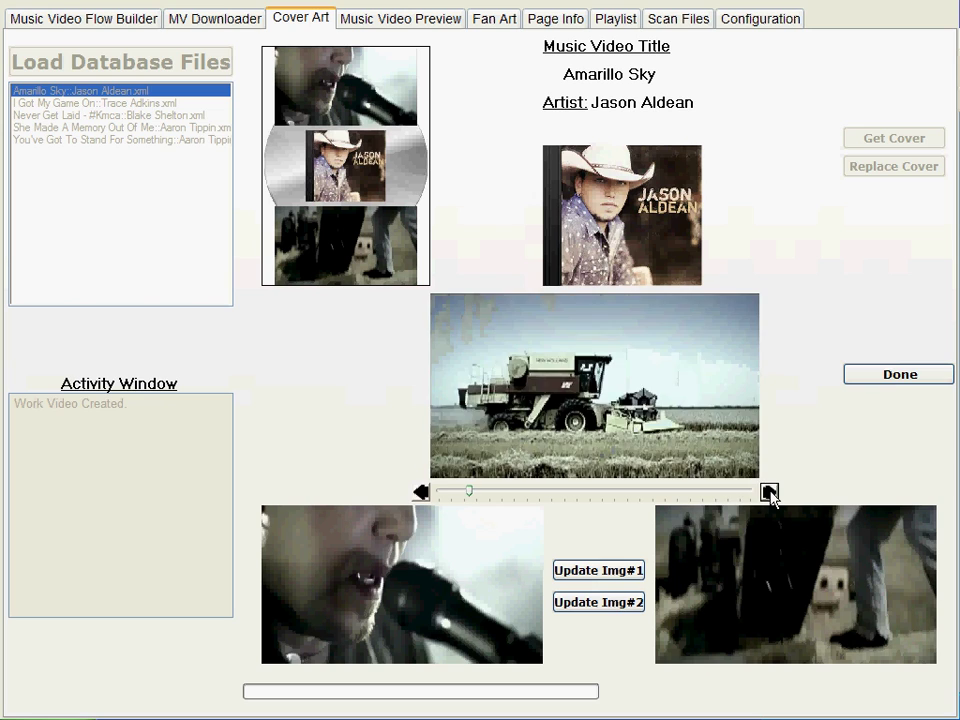
pyautogui.click(768, 492)
pyautogui.click(768, 492)
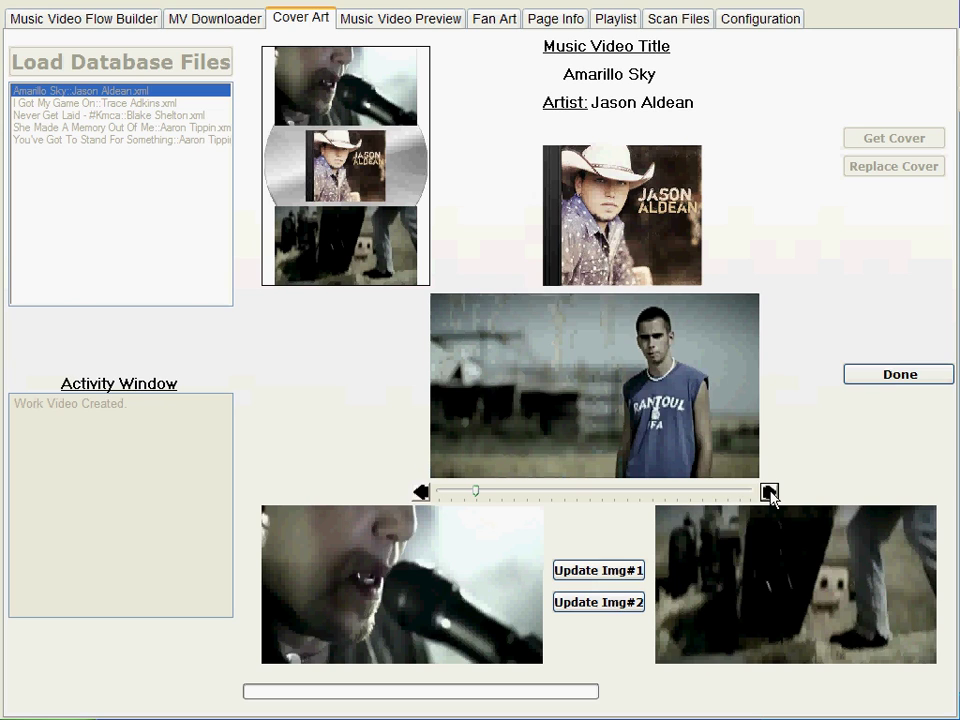
pyautogui.click(768, 492)
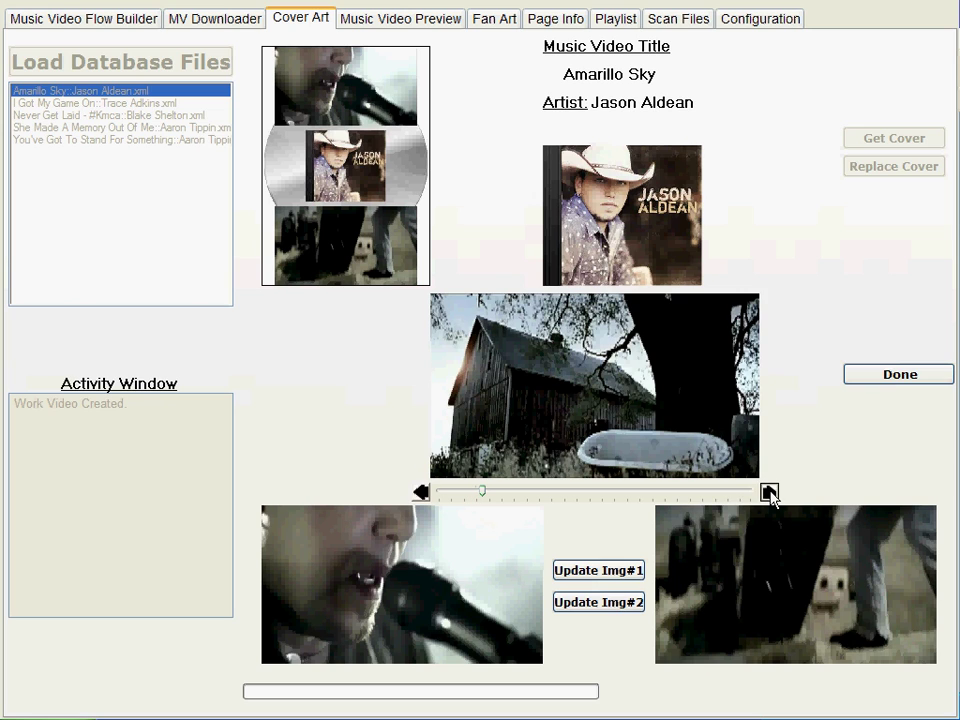
pyautogui.click(768, 492)
pyautogui.click(768, 492)
pyautogui.click(768, 492)
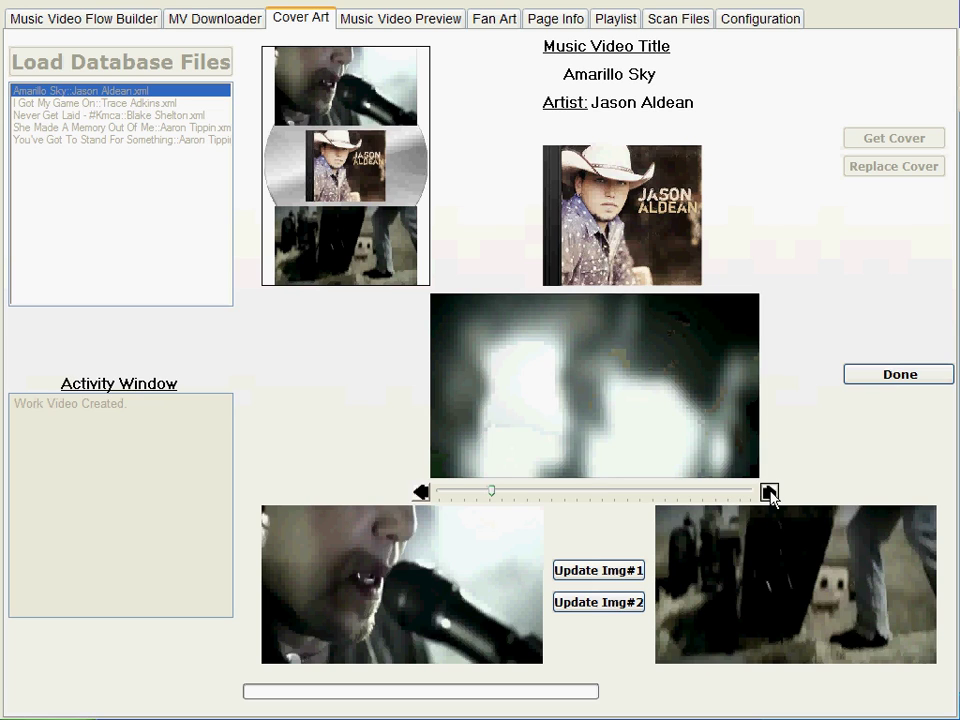
pyautogui.moveTo(493, 490); pyautogui.dragTo(578, 488)
pyautogui.click(584, 490)
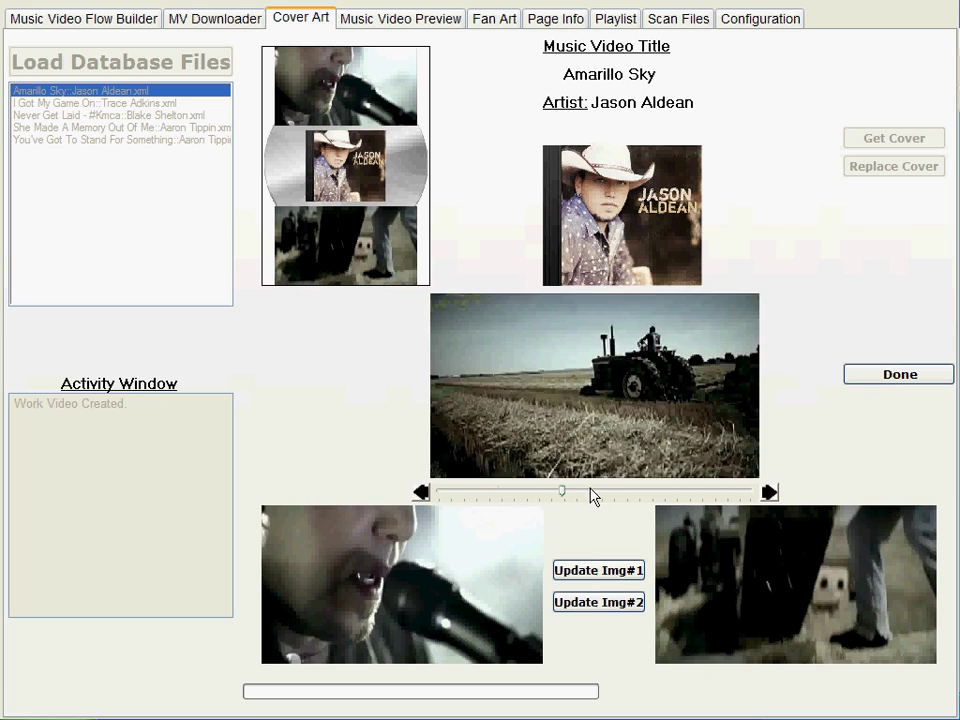
pyautogui.click(613, 490)
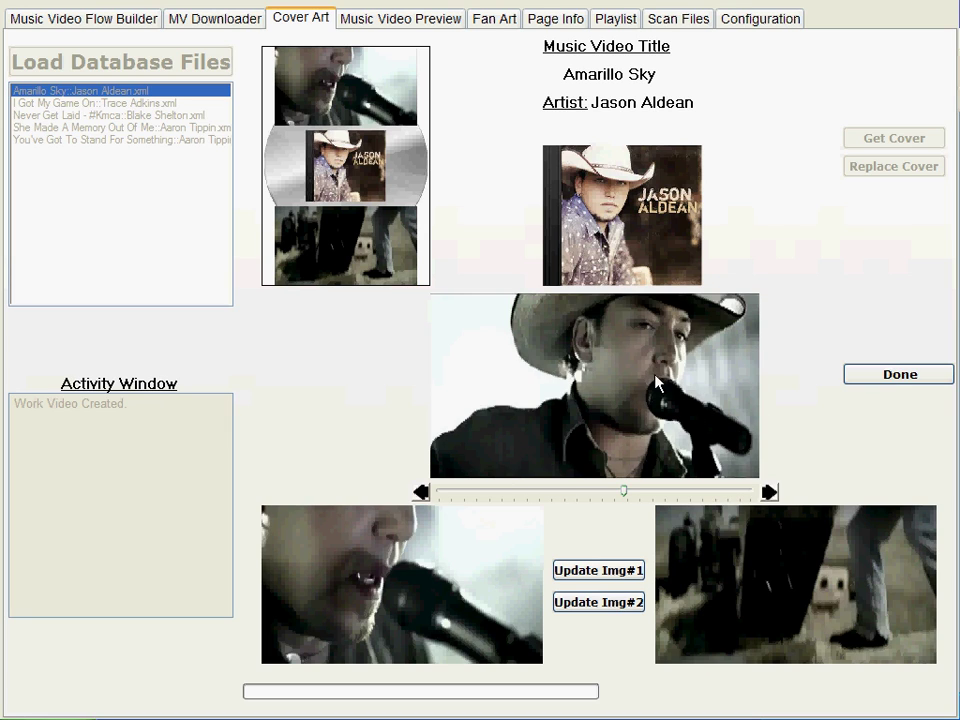
pyautogui.click(590, 570)
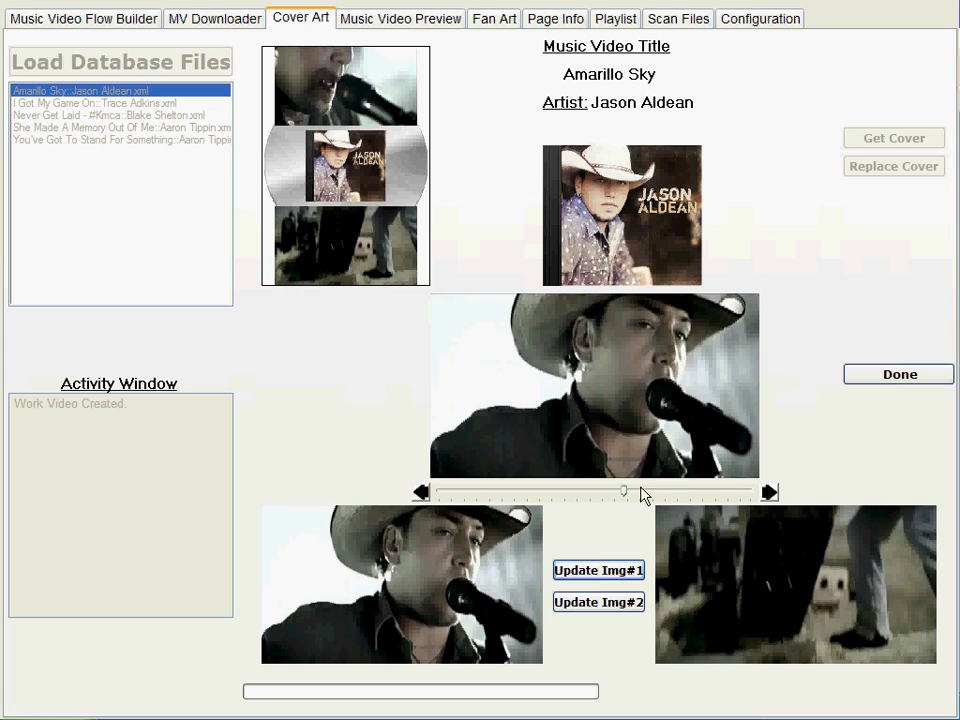
# Update cover image 2 with the frame of the band playing inside the barn and finish the Amarillo Sky image update
pyautogui.moveTo(626, 497); pyautogui.dragTo(696, 497)
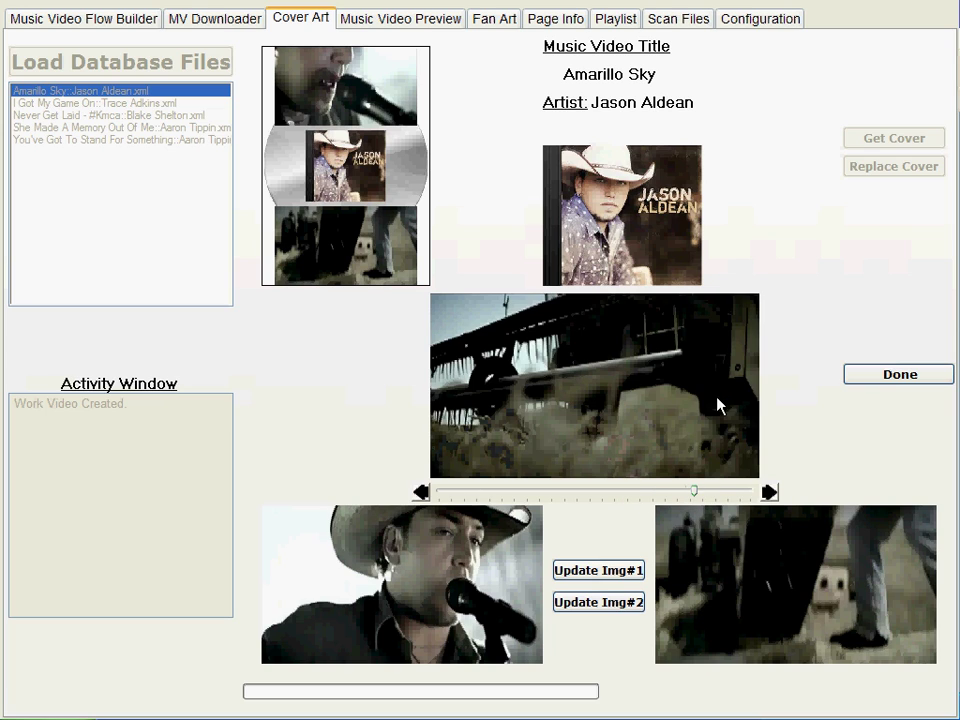
pyautogui.click(769, 493)
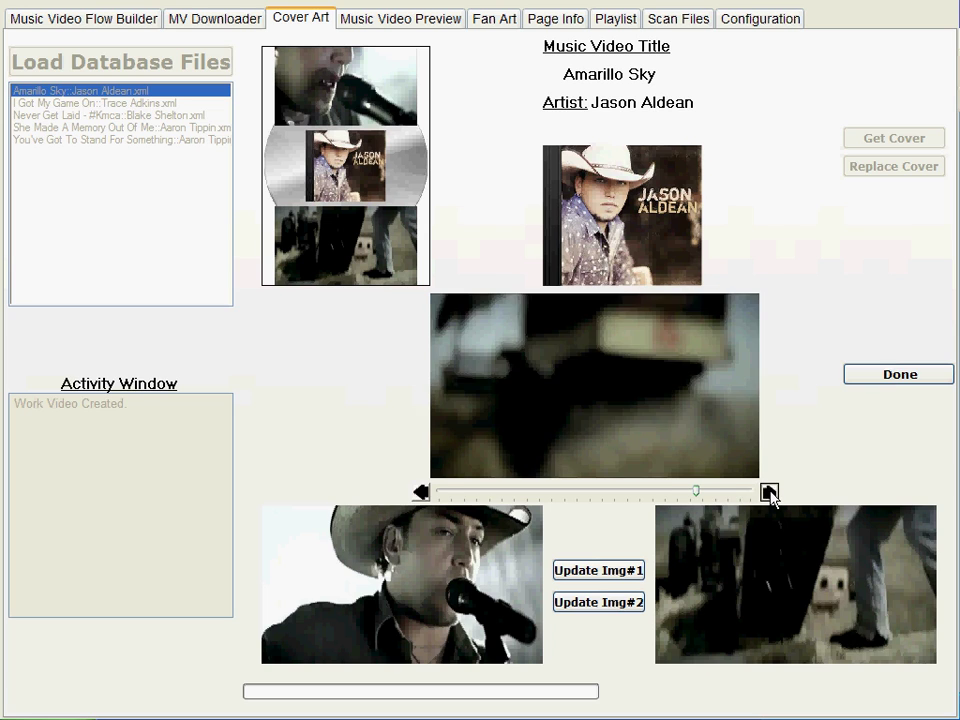
pyautogui.click(769, 493)
pyautogui.click(769, 493)
pyautogui.click(769, 493)
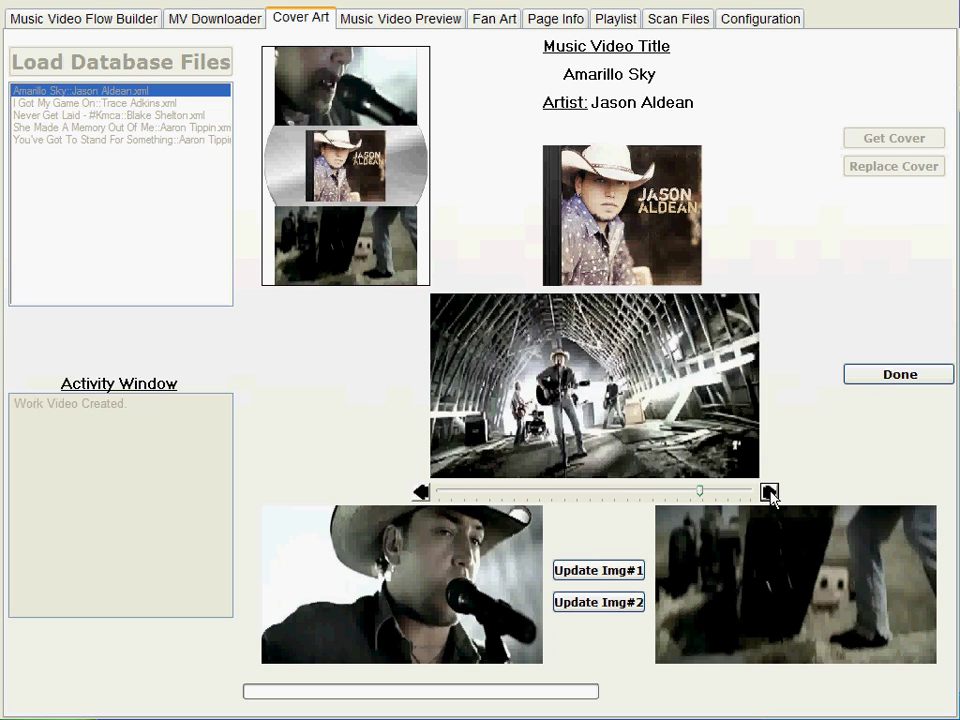
pyautogui.click(620, 602)
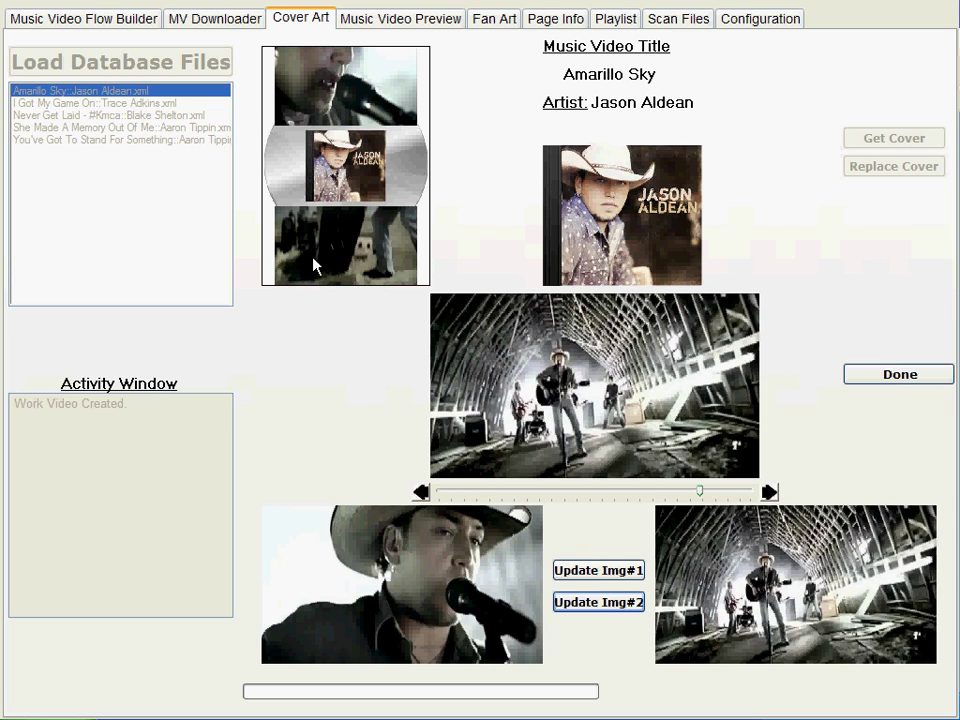
pyautogui.click(858, 378)
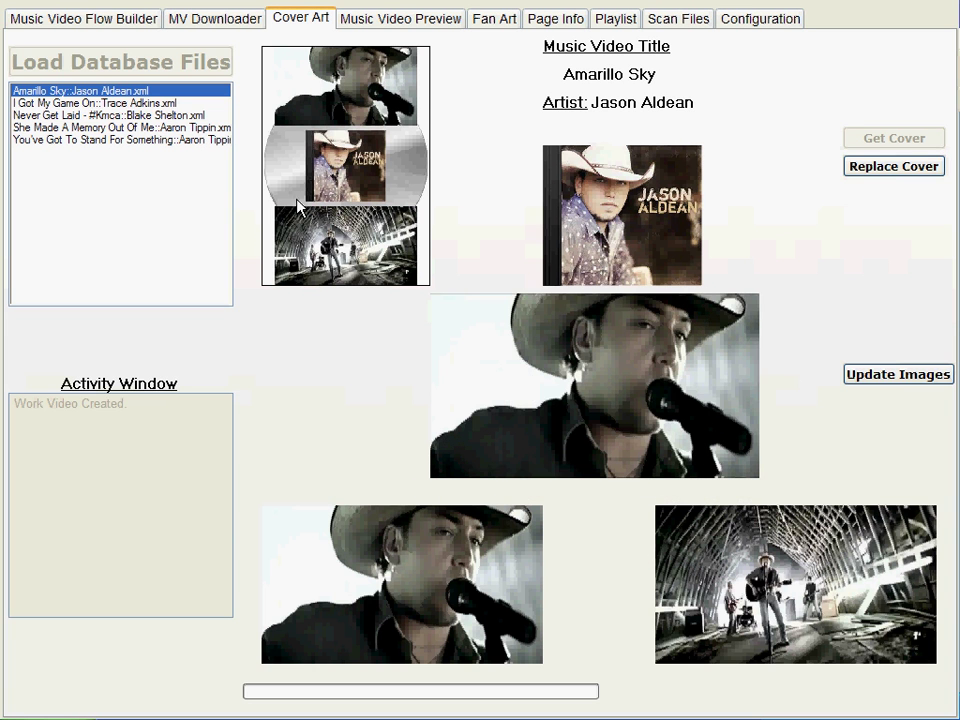
# View the image files offered as a replacement CD cover for Amarillo Sky, cancel the replacement, and show the music video preview
pyautogui.click(866, 168)
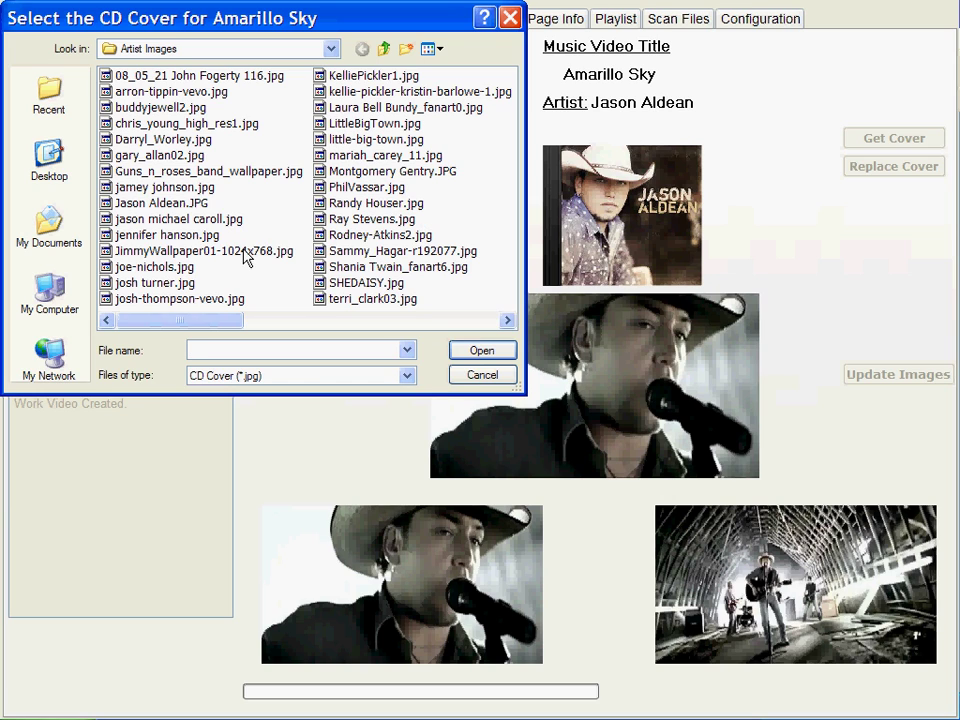
pyautogui.click(463, 376)
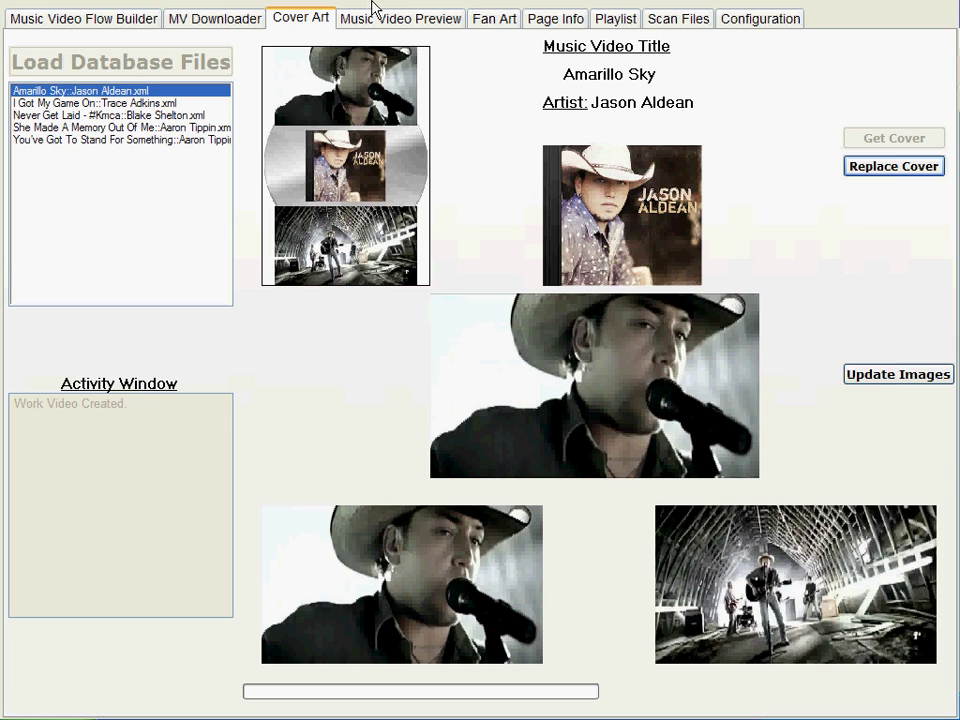
pyautogui.click(392, 24)
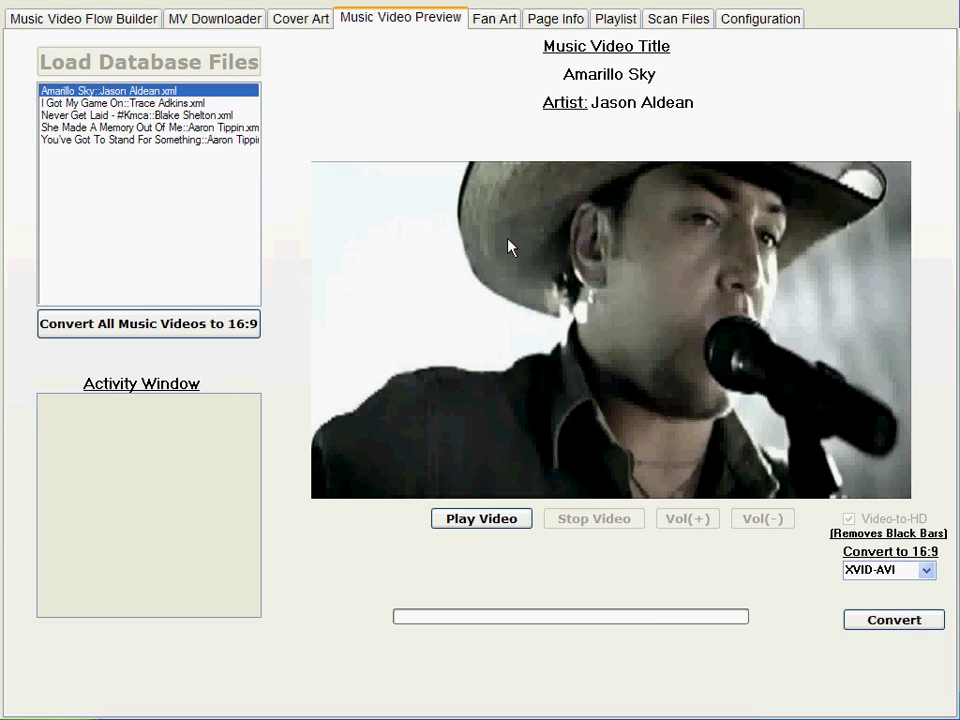
# In Shania Twain's fan art biography, delete the garbled pronunciation characters after "pronounced", correct the name to Celine Dion, and finish editing
pyautogui.click(488, 20)
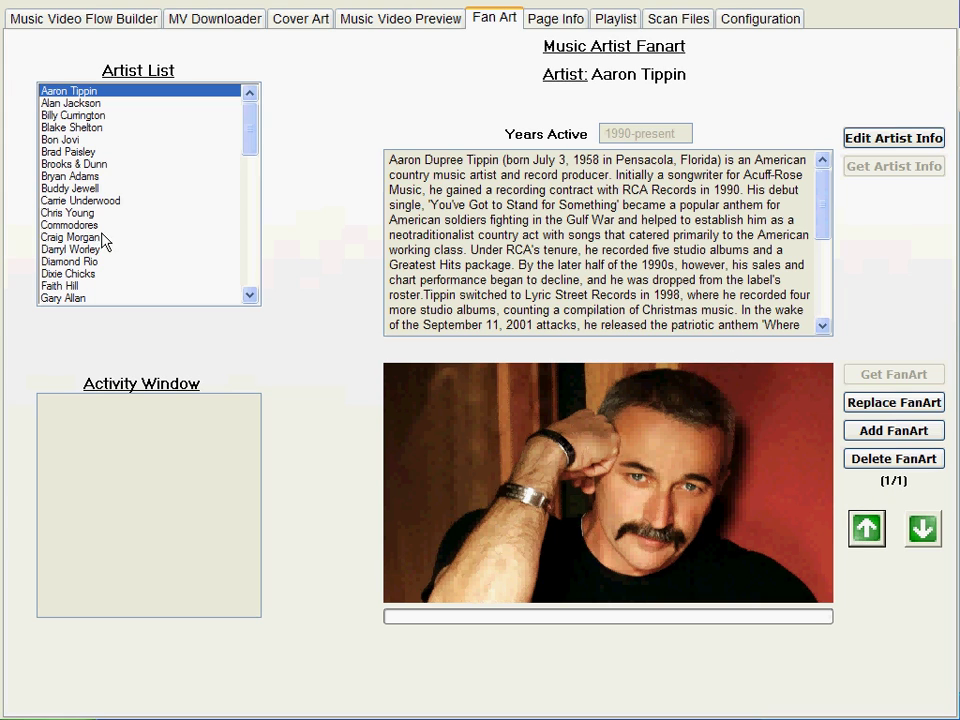
pyautogui.moveTo(253, 129); pyautogui.dragTo(244, 249)
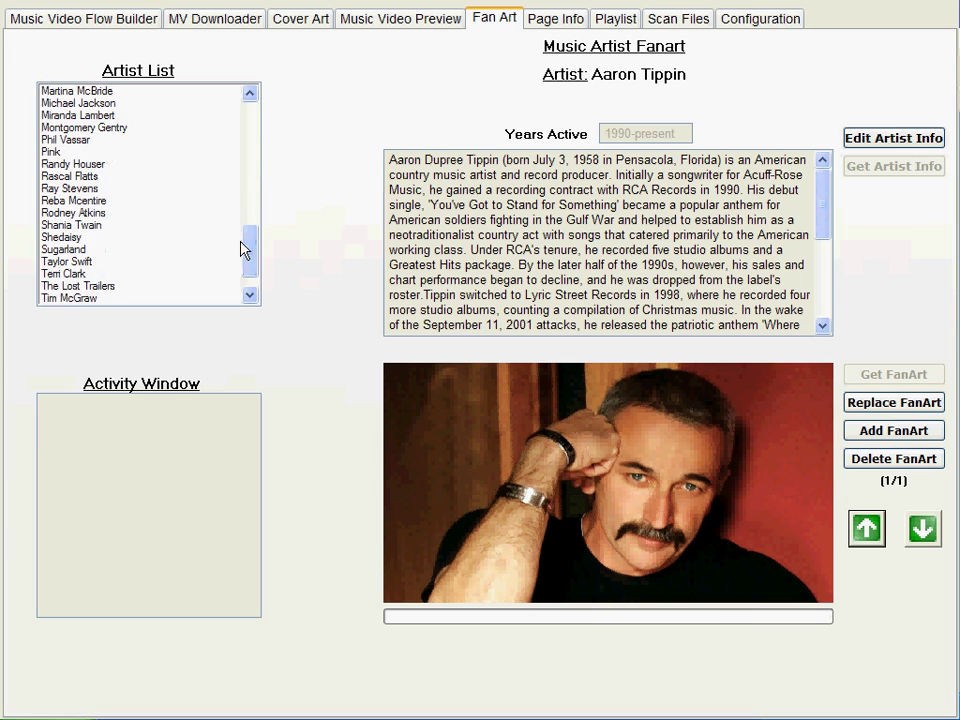
pyautogui.click(75, 225)
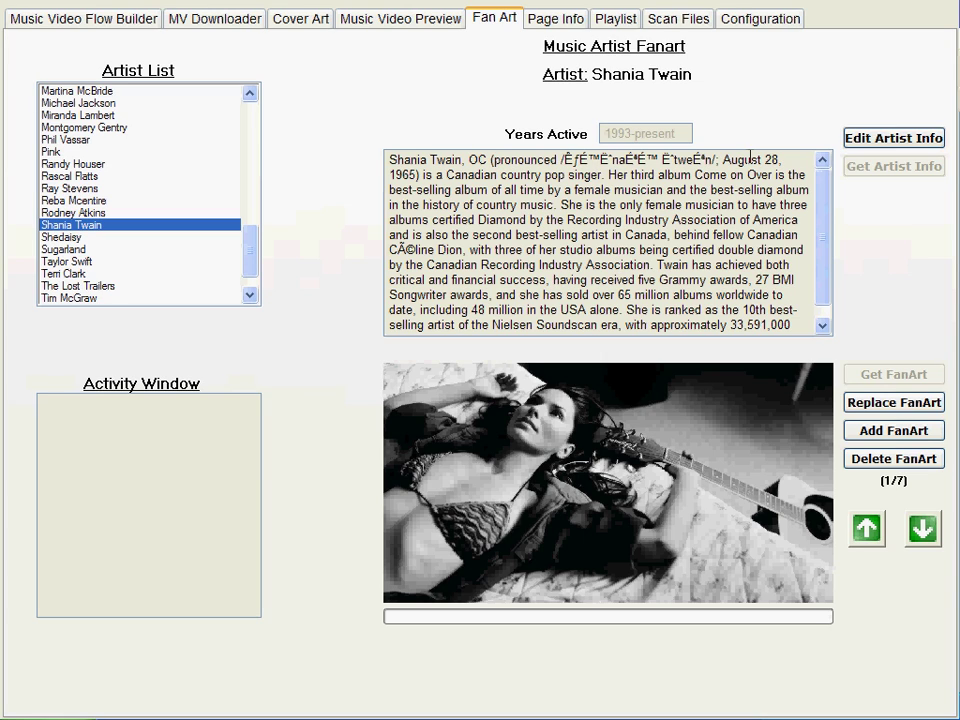
pyautogui.click(887, 142)
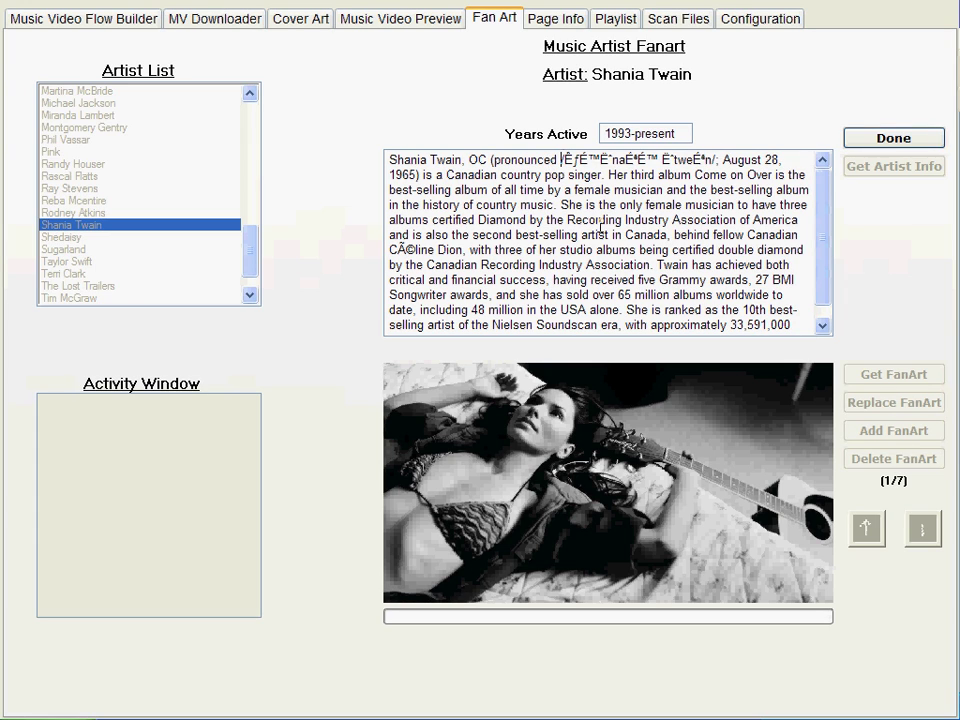
pyautogui.press('Delete')
pyautogui.press('Delete')
pyautogui.press('Delete')
pyautogui.press('Delete')
pyautogui.press('Delete')
pyautogui.press('Delete')
pyautogui.press('Delete')
pyautogui.press('Delete')
pyautogui.press('Delete')
pyautogui.press('Delete')
pyautogui.press('Delete')
pyautogui.press('Delete')
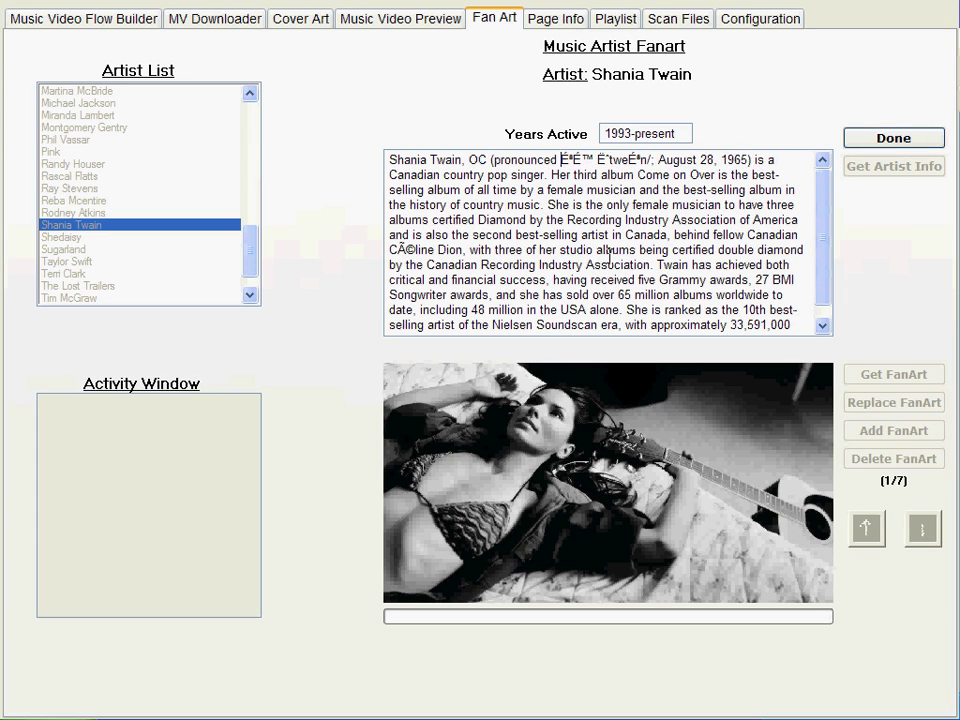
pyautogui.press('Delete')
pyautogui.press('Delete')
pyautogui.press('Delete')
pyautogui.press('Delete')
pyautogui.press('Delete')
pyautogui.press('Delete')
pyautogui.press('Delete')
pyautogui.press('Delete')
pyautogui.press('Delete')
pyautogui.press('Delete')
pyautogui.press('Delete')
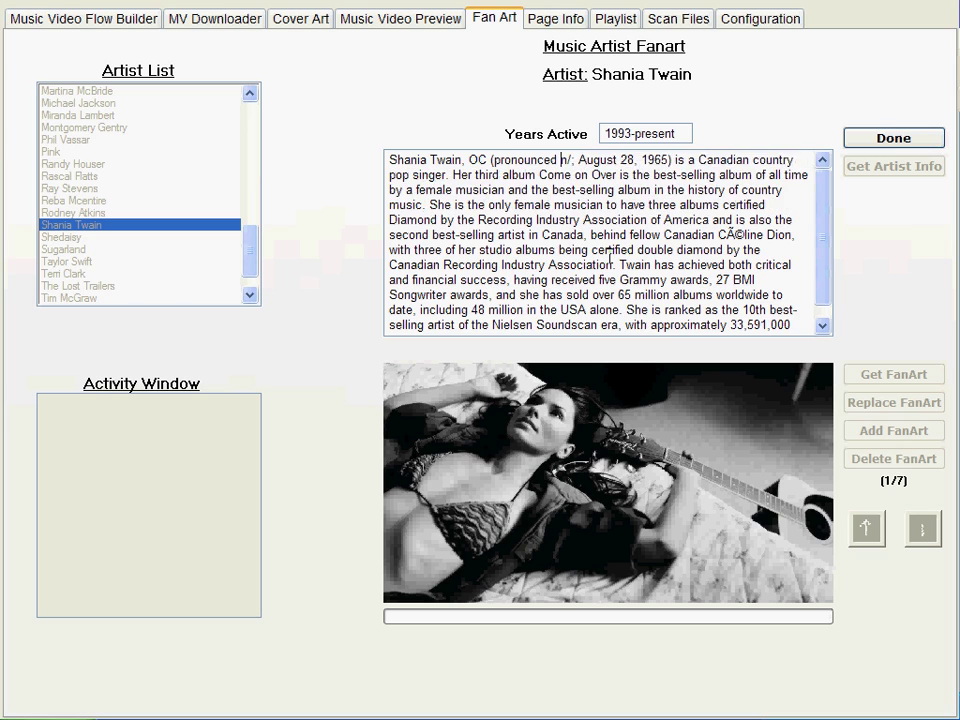
pyautogui.press('Delete')
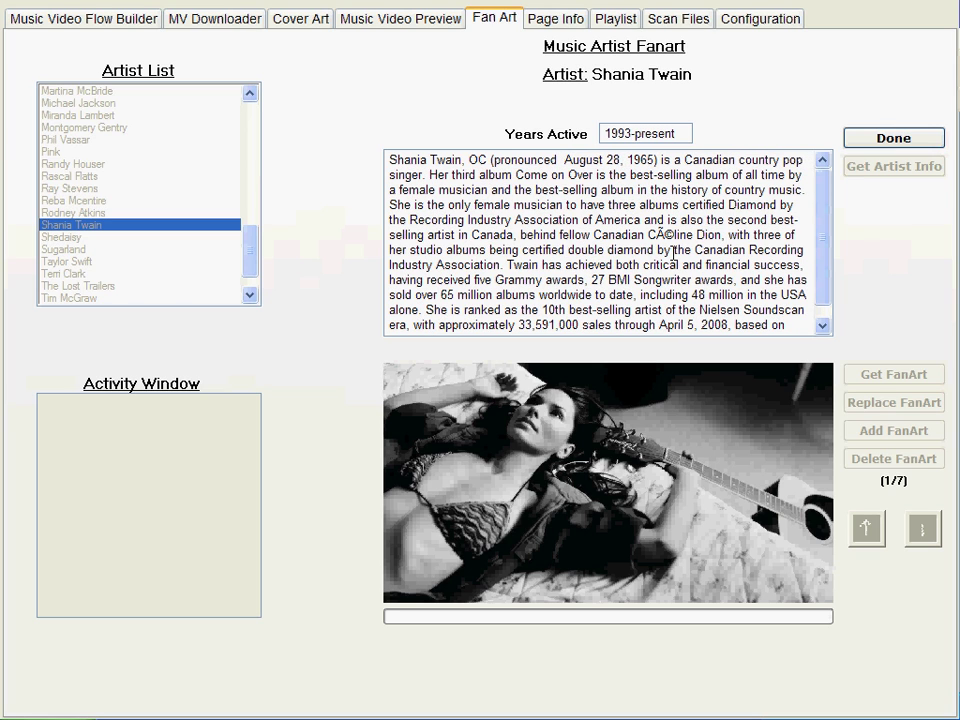
pyautogui.click(880, 139)
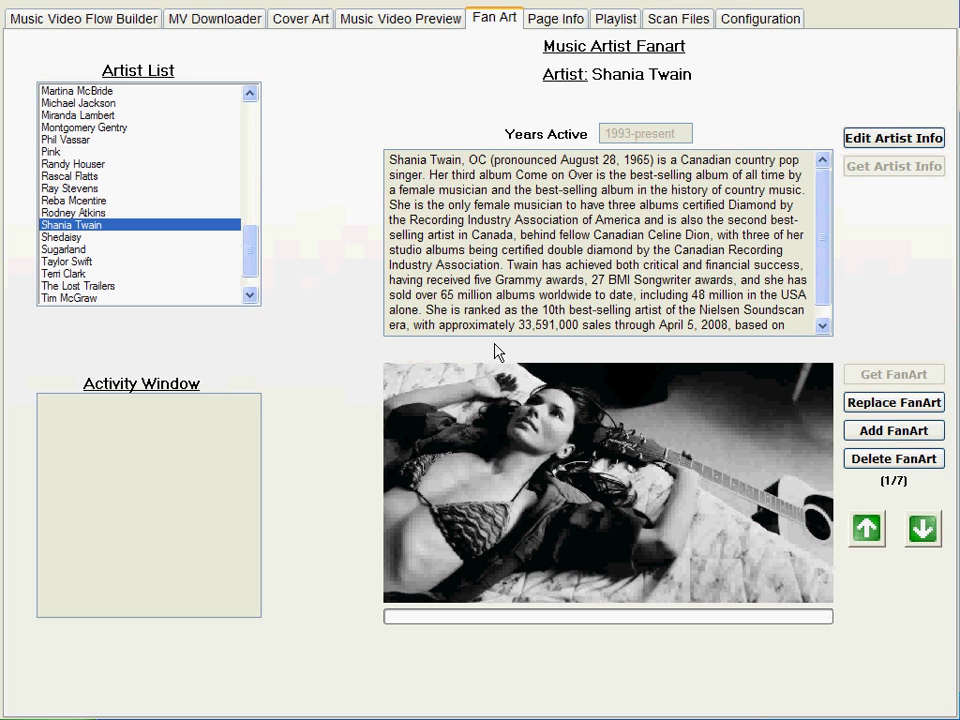
# Look through all of Shania Twain's fan art images up to the last one
pyautogui.click(867, 528)
pyautogui.click(867, 528)
pyautogui.click(867, 528)
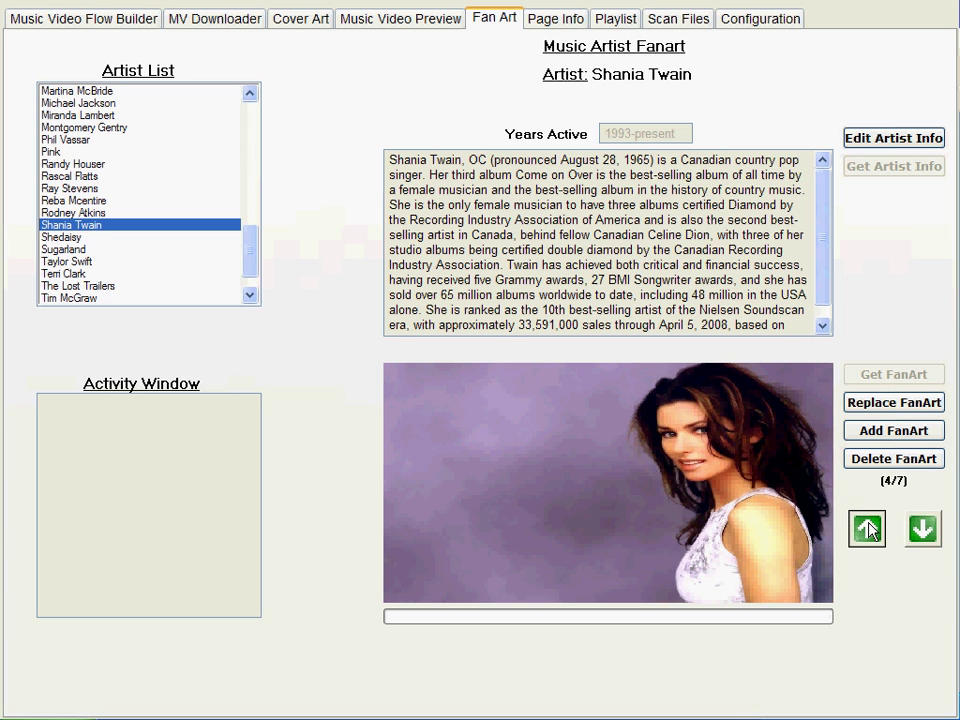
pyautogui.click(867, 528)
pyautogui.click(867, 528)
pyautogui.click(867, 528)
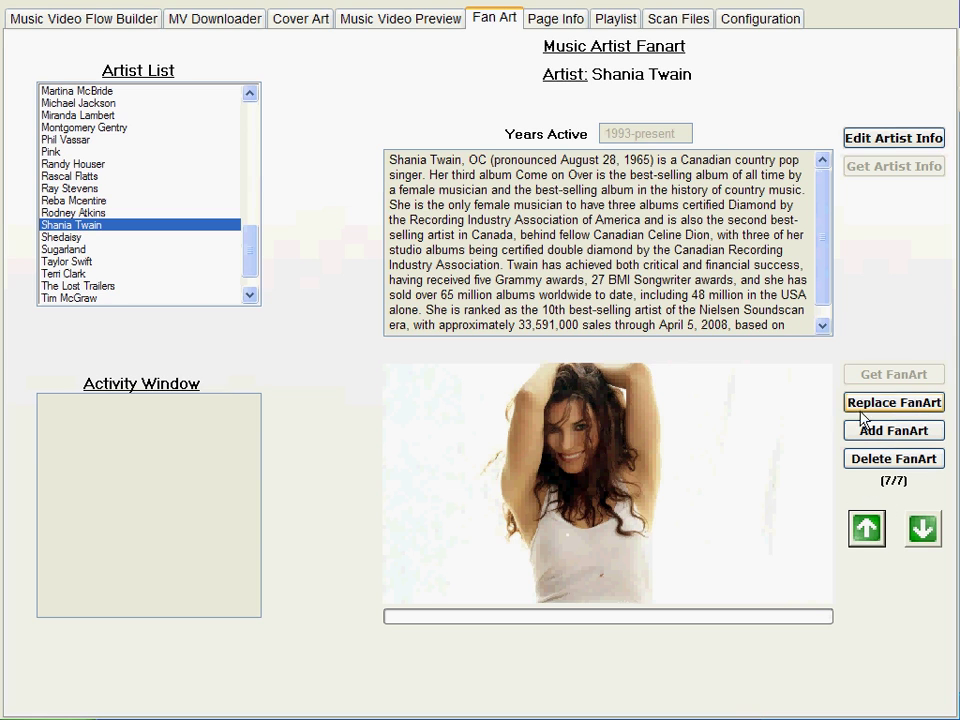
# Add the image Shania Twain_fanart6.jpg from the Artist Images folder to Shania Twain's fan art
pyautogui.click(913, 432)
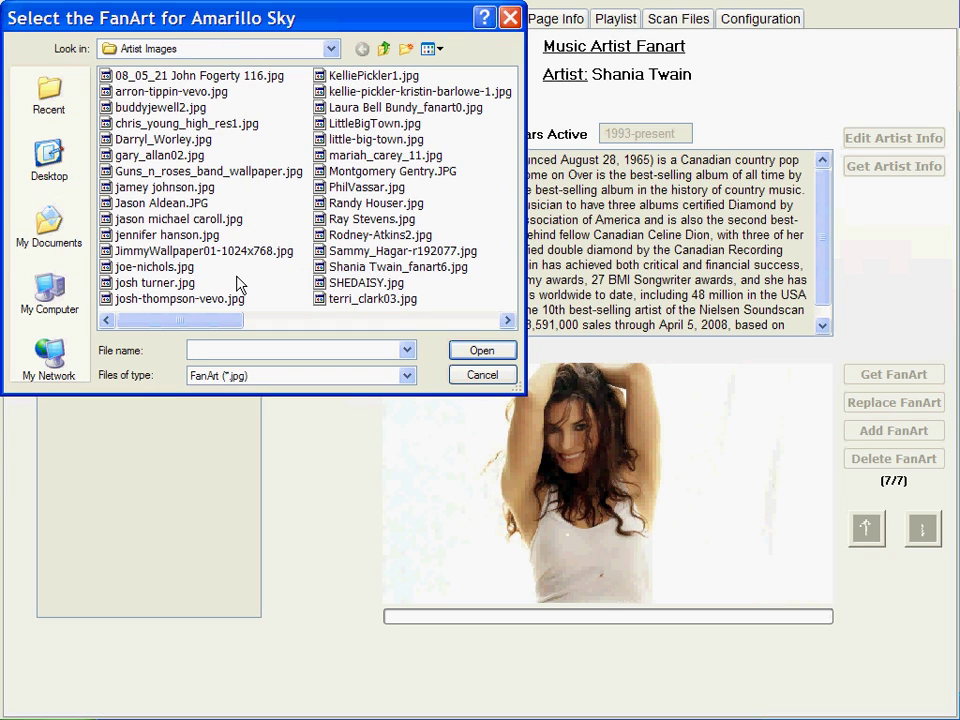
pyautogui.click(407, 269)
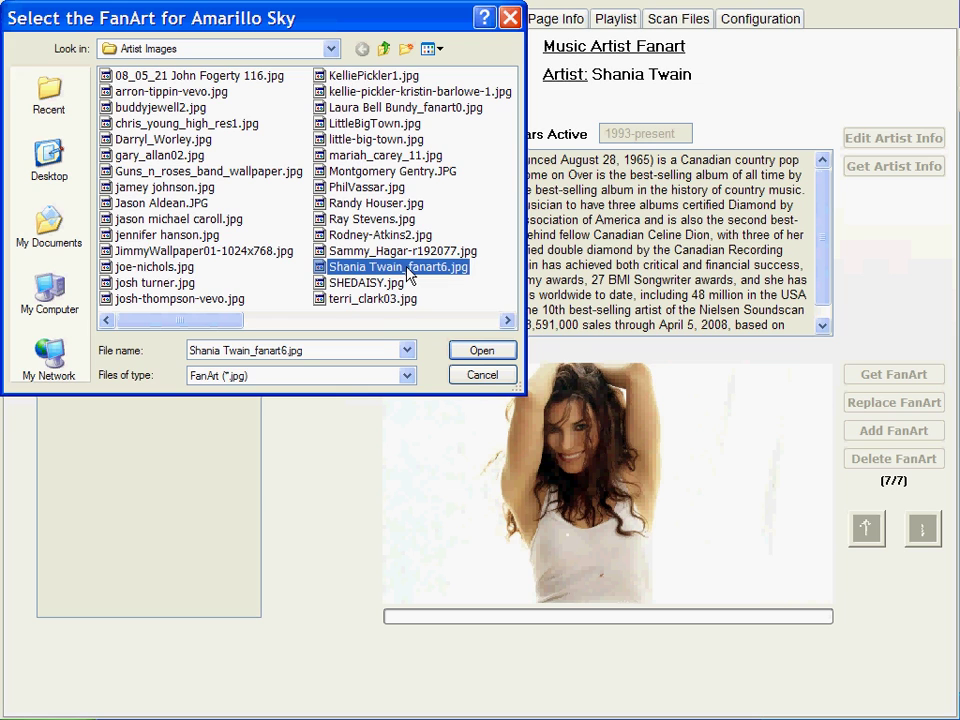
pyautogui.doubleClick(407, 269)
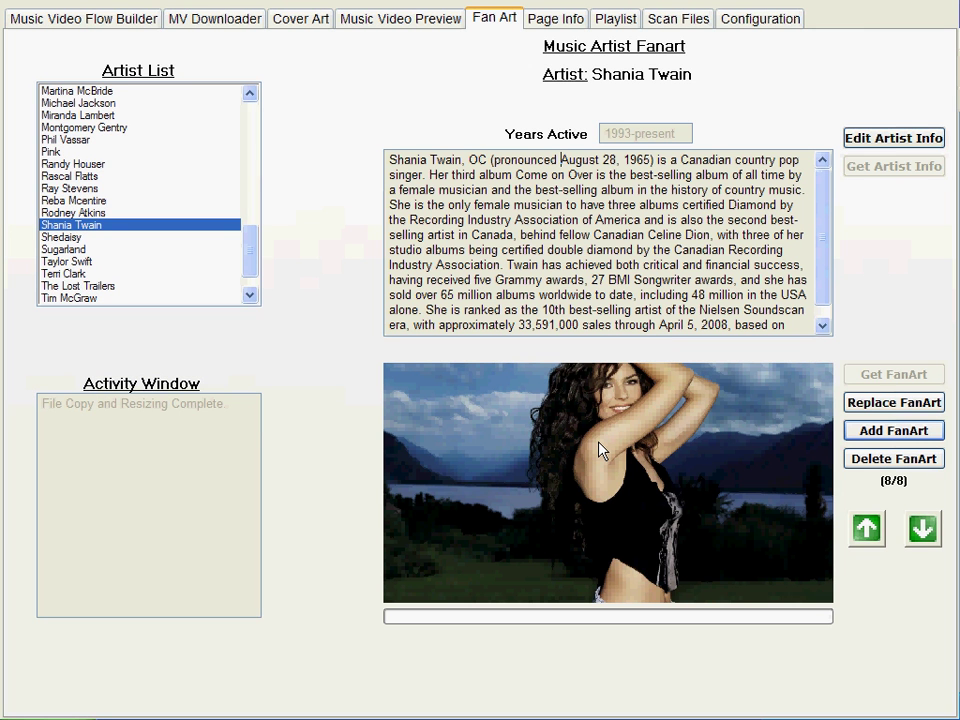
# Delete the fourth fan art image of Shania Twain, the portrait in a white top against a purple background
pyautogui.click(922, 529)
pyautogui.click(922, 529)
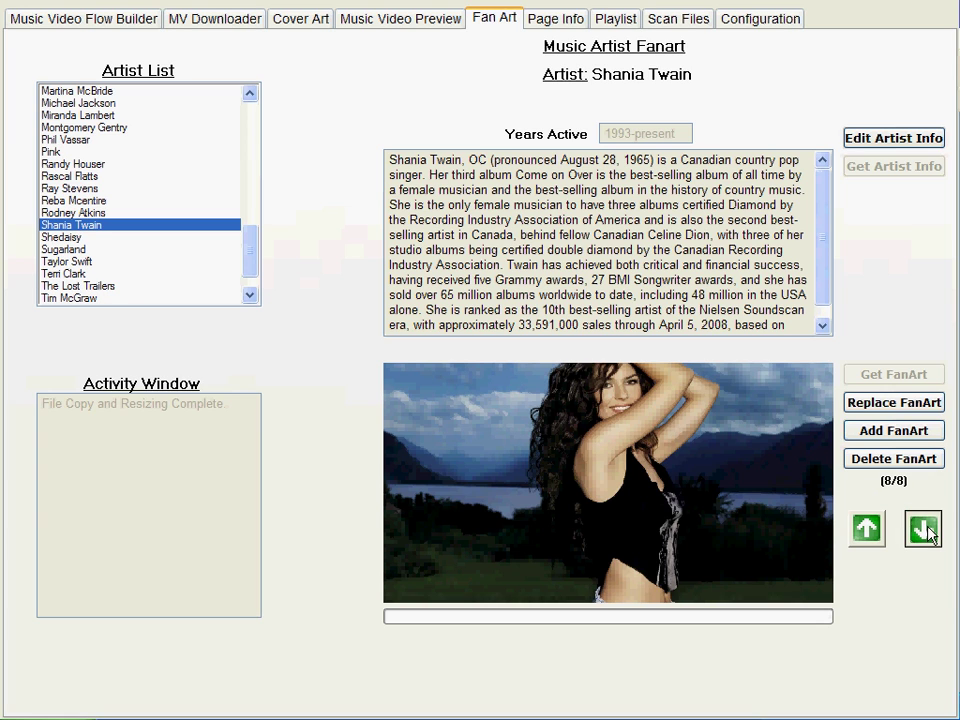
pyautogui.click(922, 529)
pyautogui.click(924, 530)
pyautogui.click(922, 529)
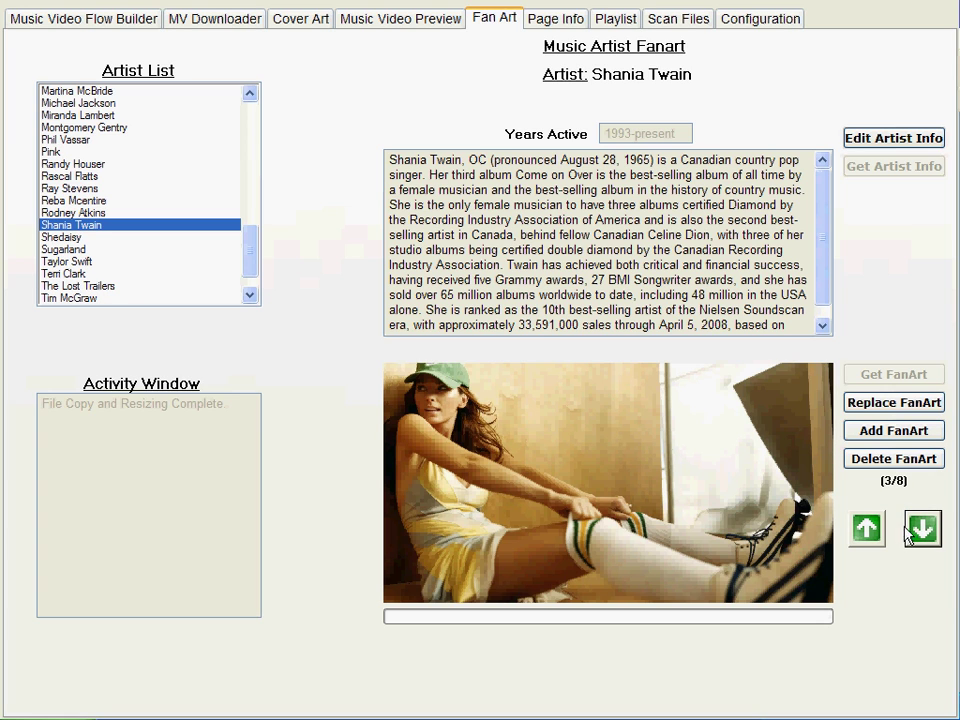
pyautogui.click(866, 522)
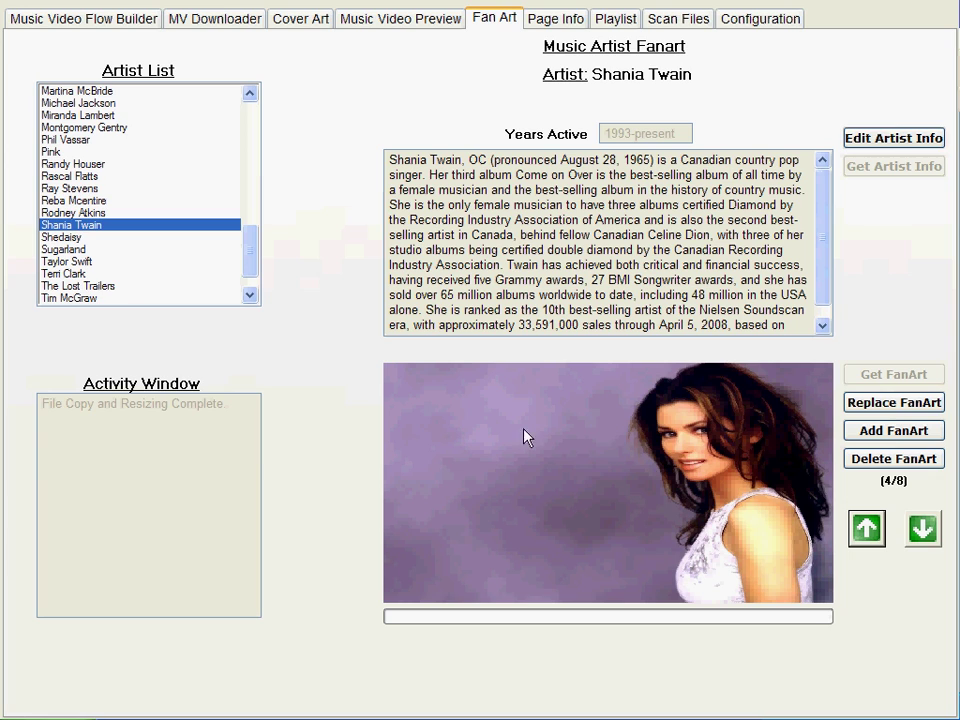
pyautogui.click(860, 458)
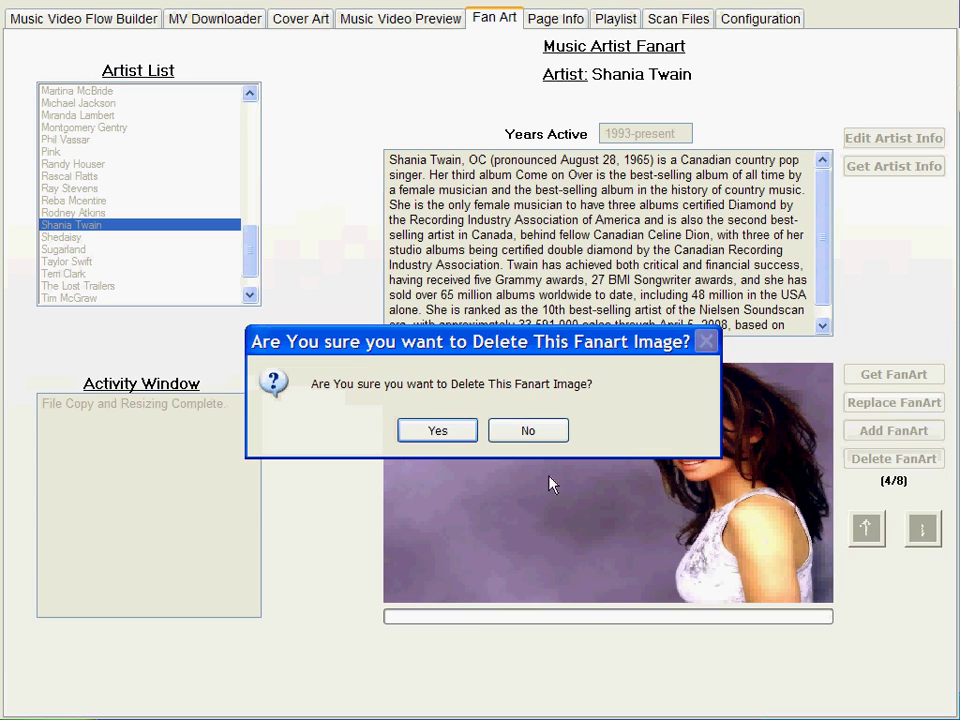
pyautogui.click(453, 436)
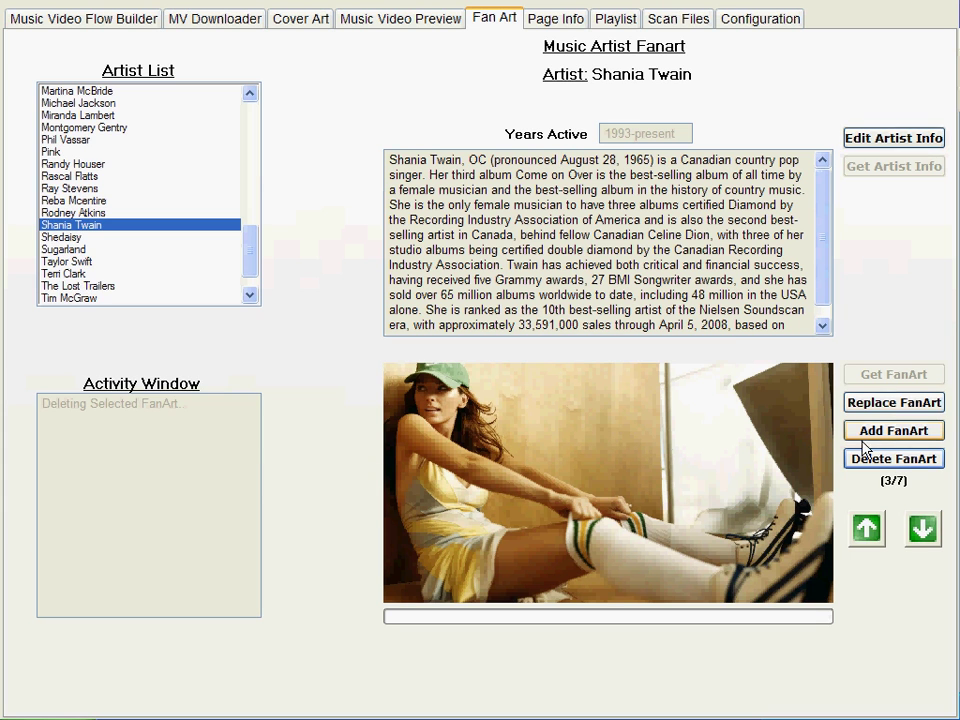
# Examine the remaining fan art images of Shania Twain, going to the last one and back to the first
pyautogui.click(866, 528)
pyautogui.click(866, 528)
pyautogui.click(866, 528)
pyautogui.click(866, 528)
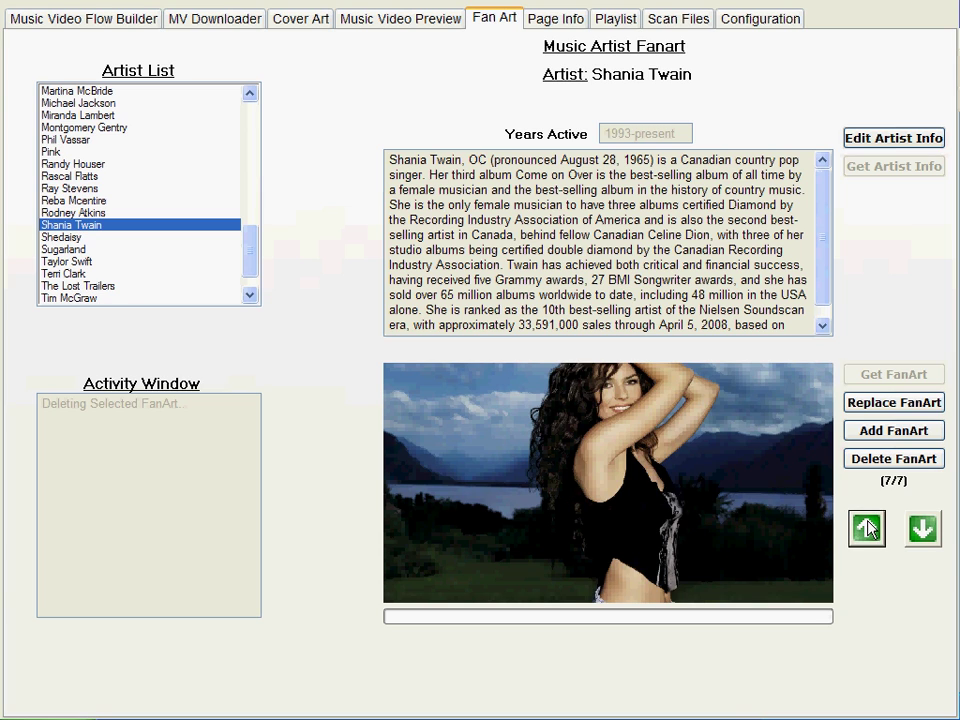
pyautogui.click(930, 530)
pyautogui.click(930, 530)
pyautogui.click(930, 530)
pyautogui.click(930, 530)
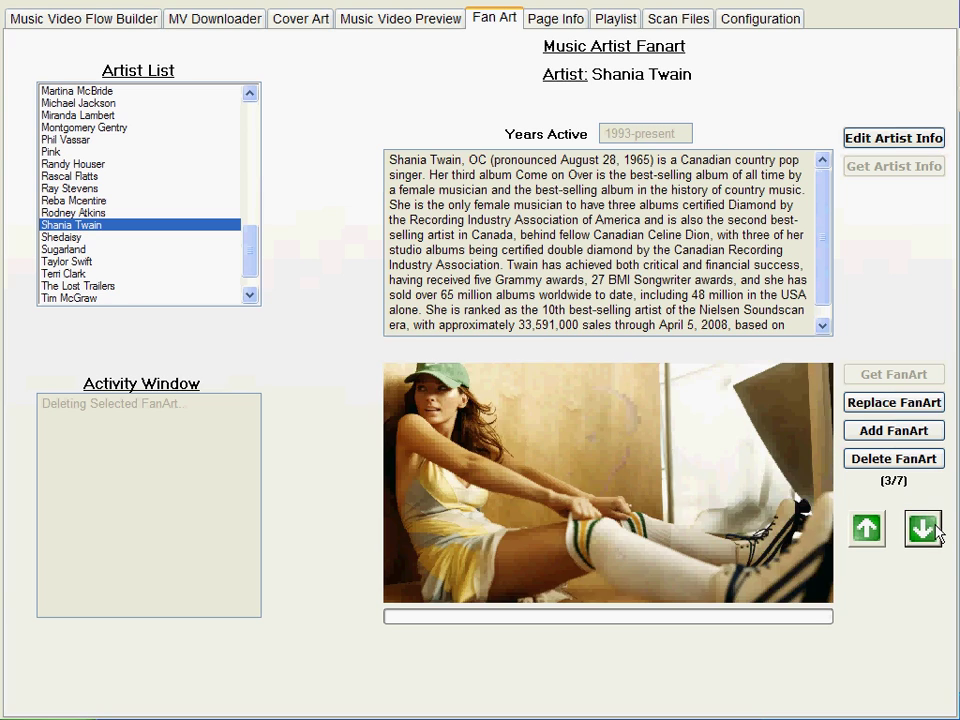
pyautogui.click(925, 528)
pyautogui.click(925, 528)
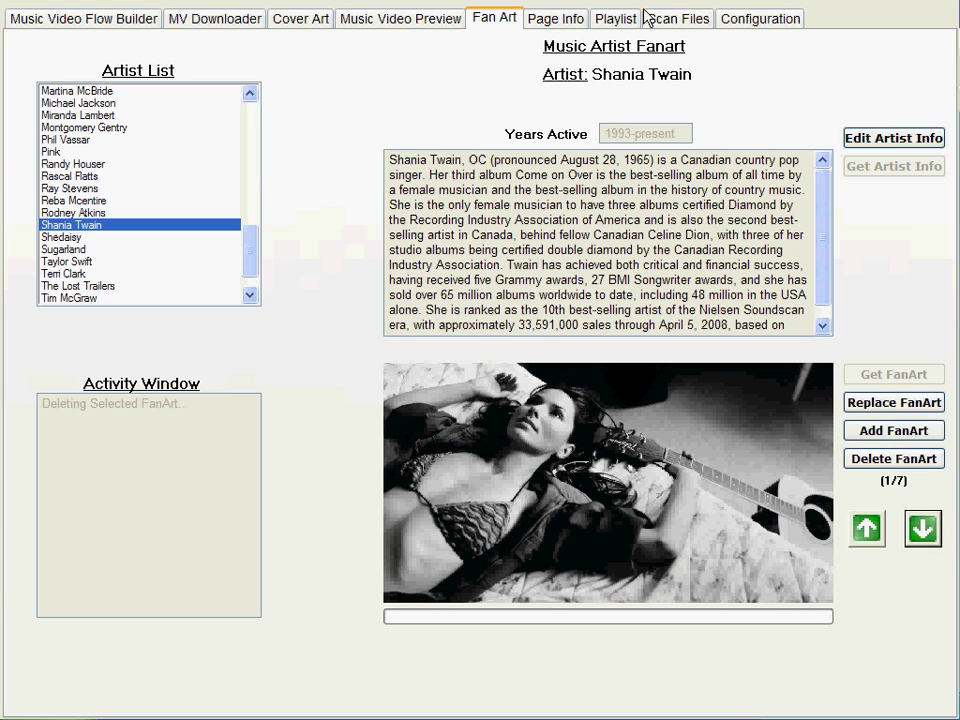
# View the page info for Amarillo Sky, open its MFO data for editing, and save it without entering anything
pyautogui.click(540, 17)
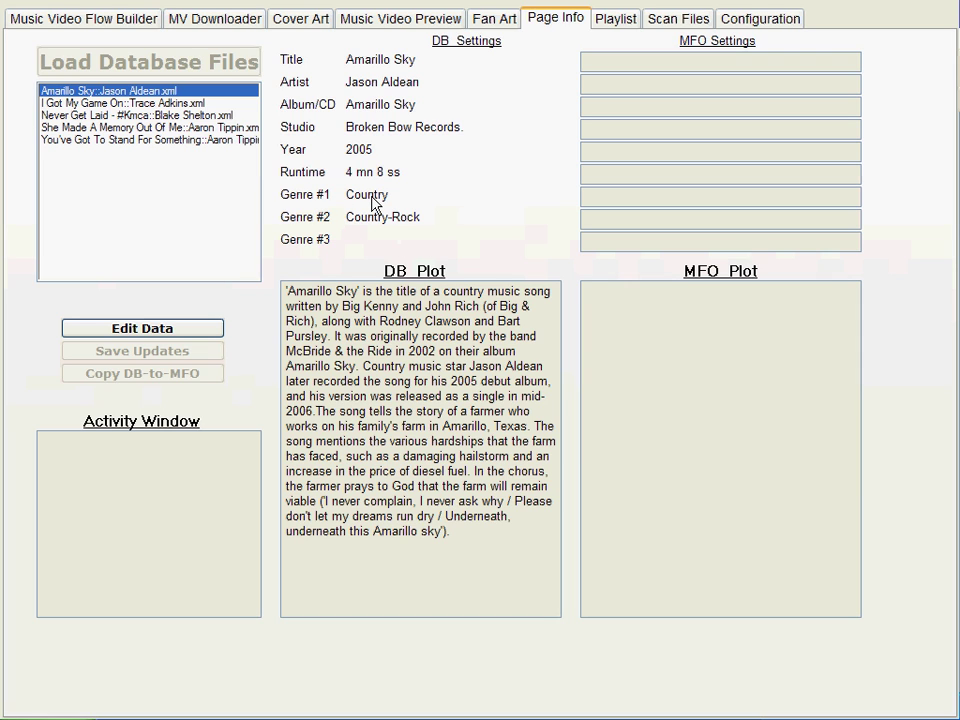
pyautogui.click(160, 333)
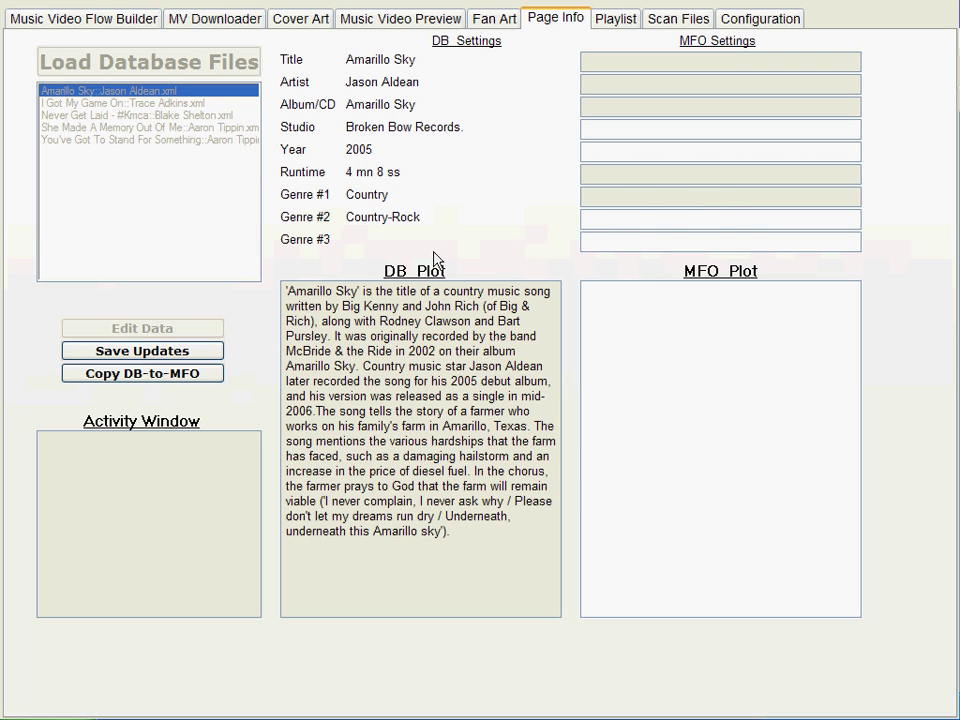
pyautogui.click(93, 360)
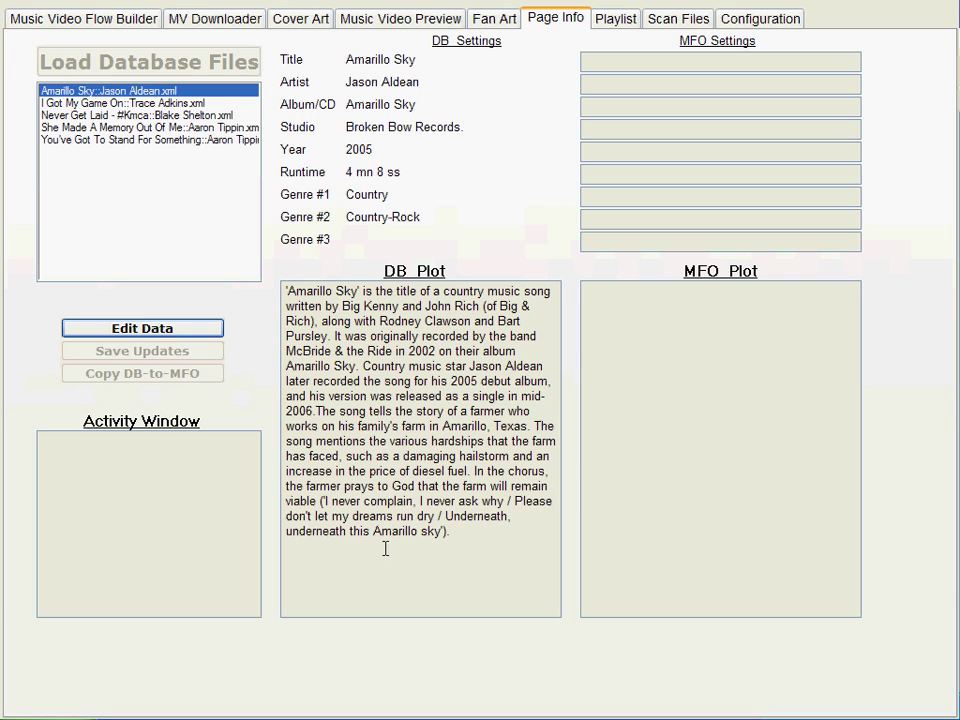
# Create a new playlist named Demo Playlist in the playlist editor
pyautogui.click(616, 18)
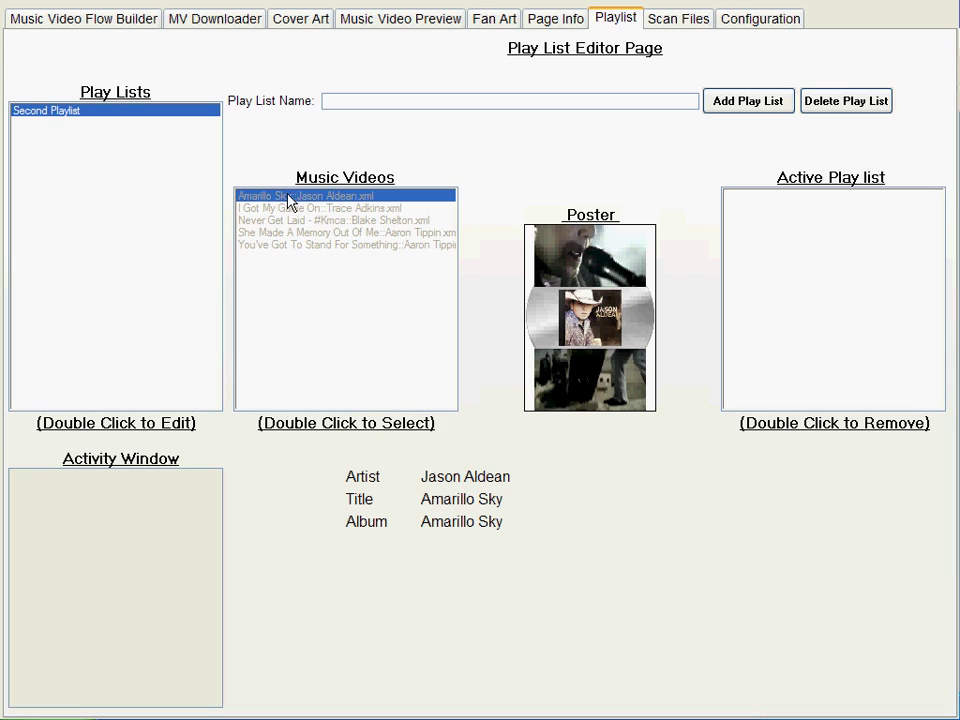
pyautogui.click(338, 99)
pyautogui.write('Demo Playlist')
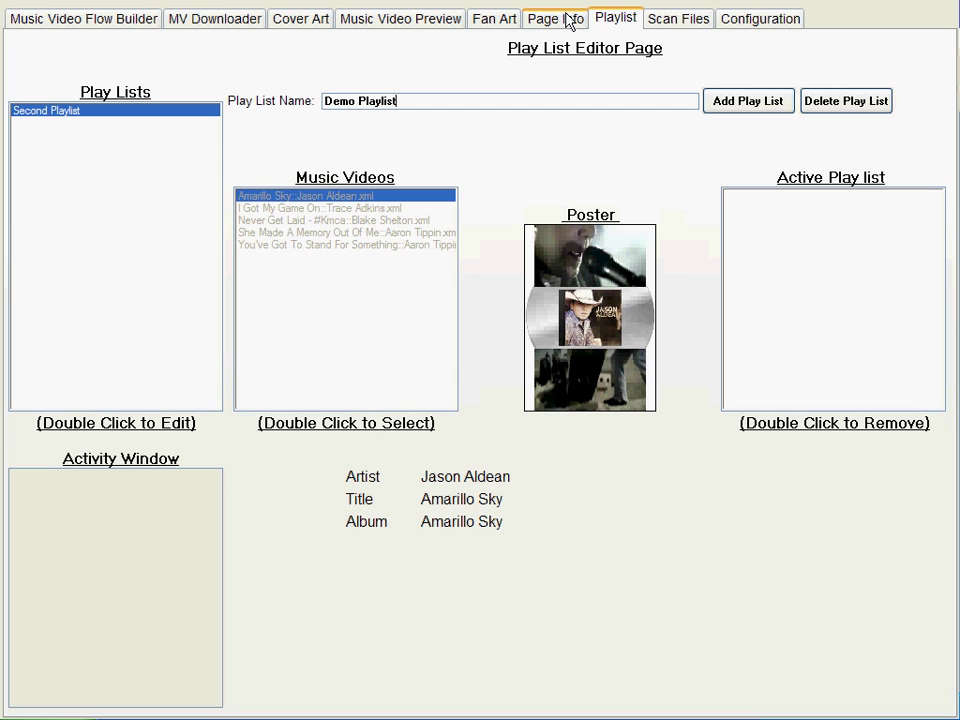
pyautogui.click(740, 104)
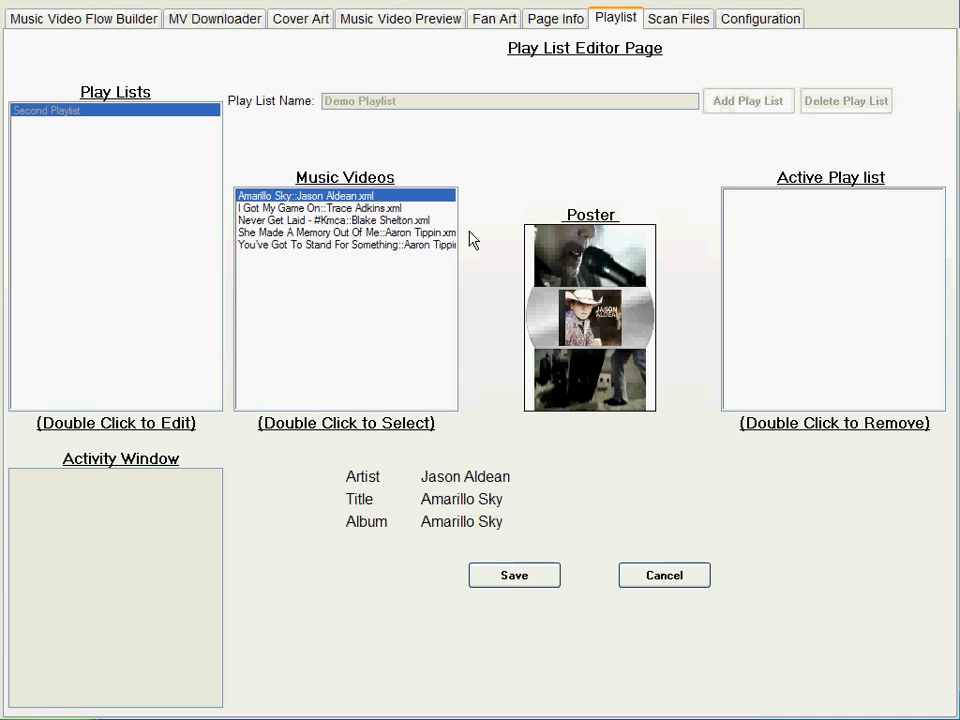
# Add She Made A Memory Out Of Me and I Got My Game On to the active playlist, and remove She Made A Memory Out Of Me
pyautogui.doubleClick(289, 235)
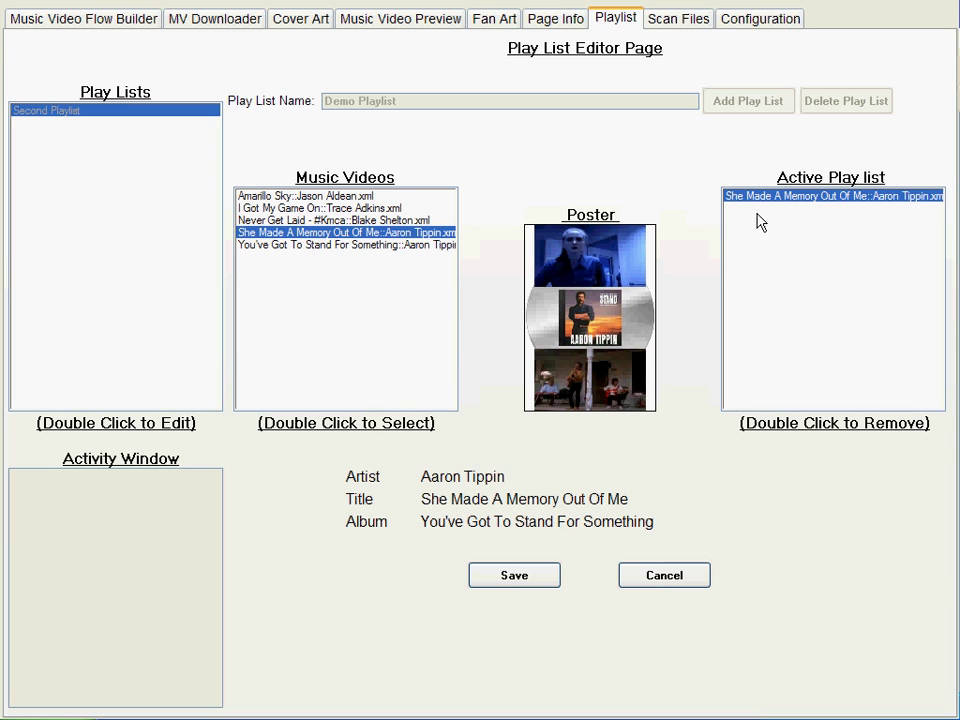
pyautogui.click(250, 209)
pyautogui.doubleClick(250, 211)
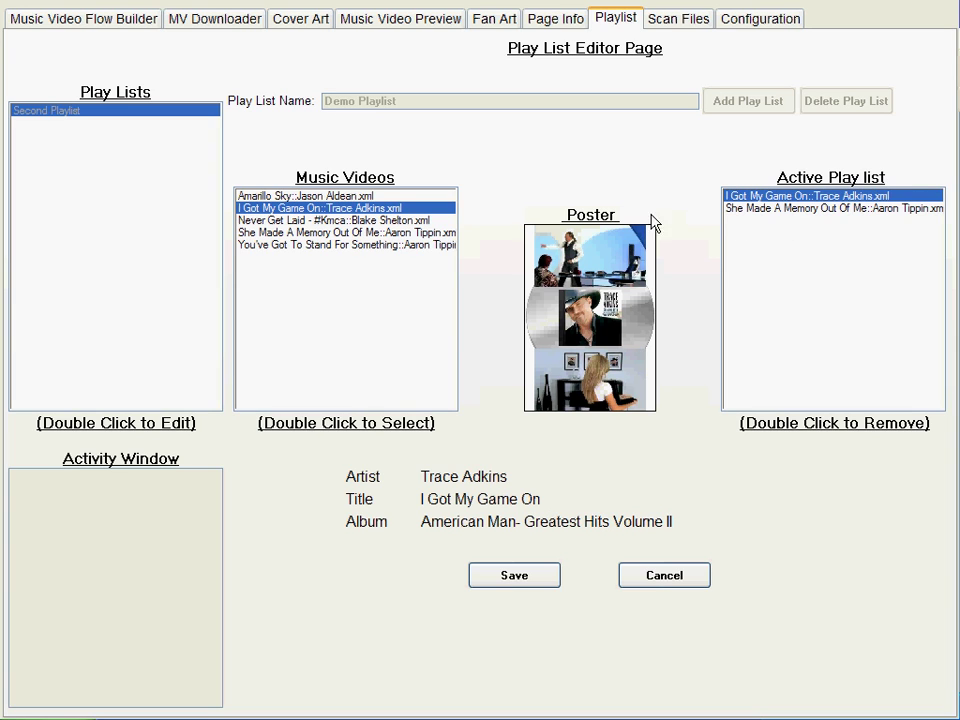
pyautogui.click(806, 210)
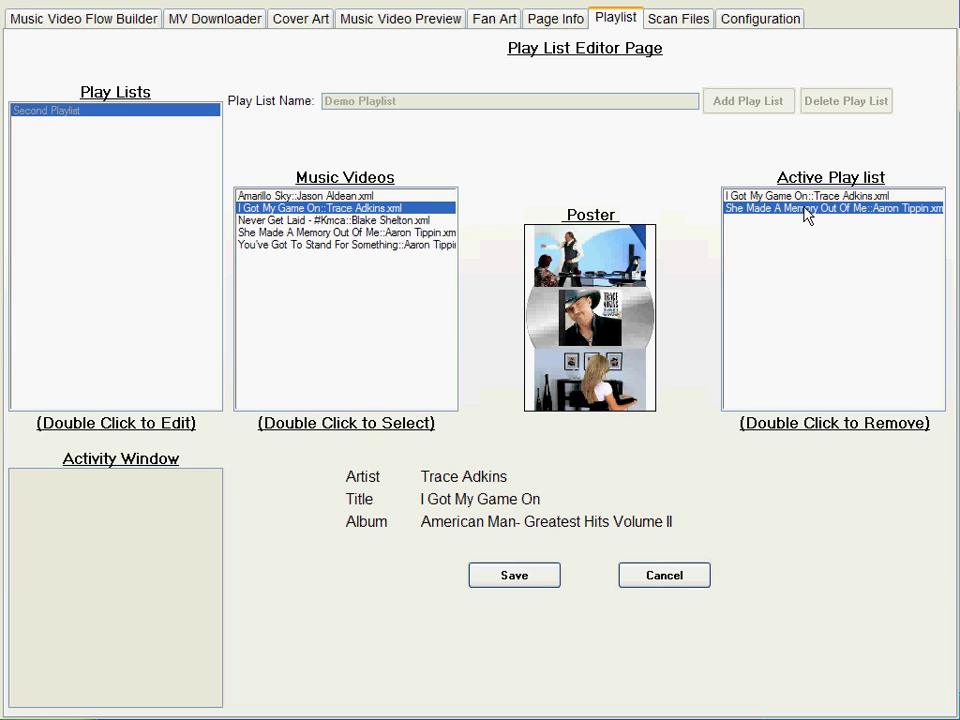
pyautogui.doubleClick(806, 210)
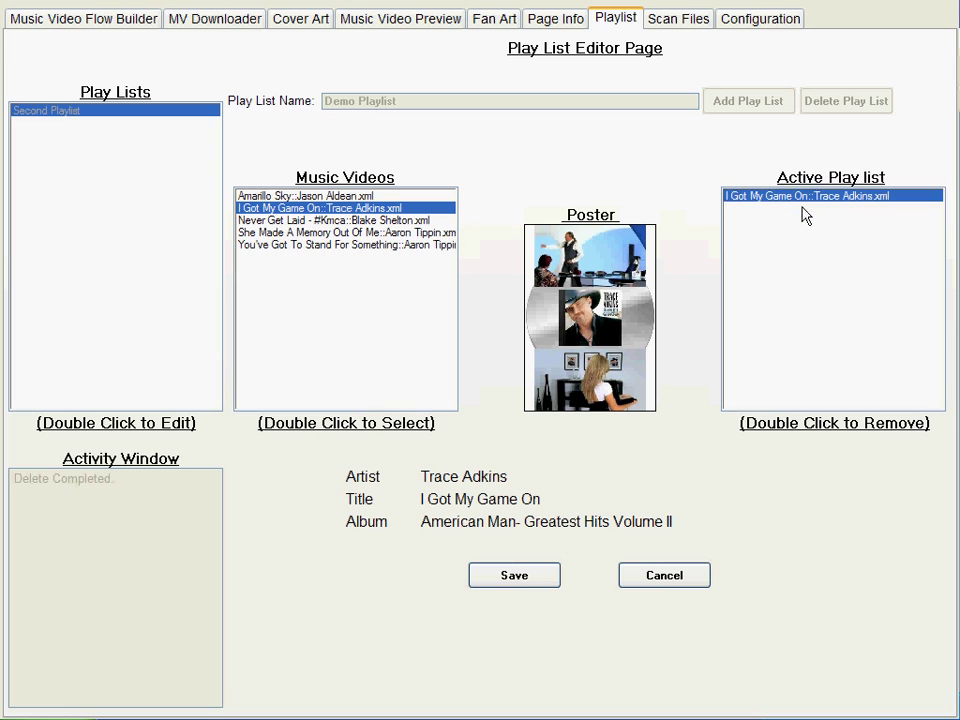
# Add Never Get Laid - #Kmca, Amarillo Sky and You've Got To Stand For Something to Demo Playlist and save it
pyautogui.click(305, 233)
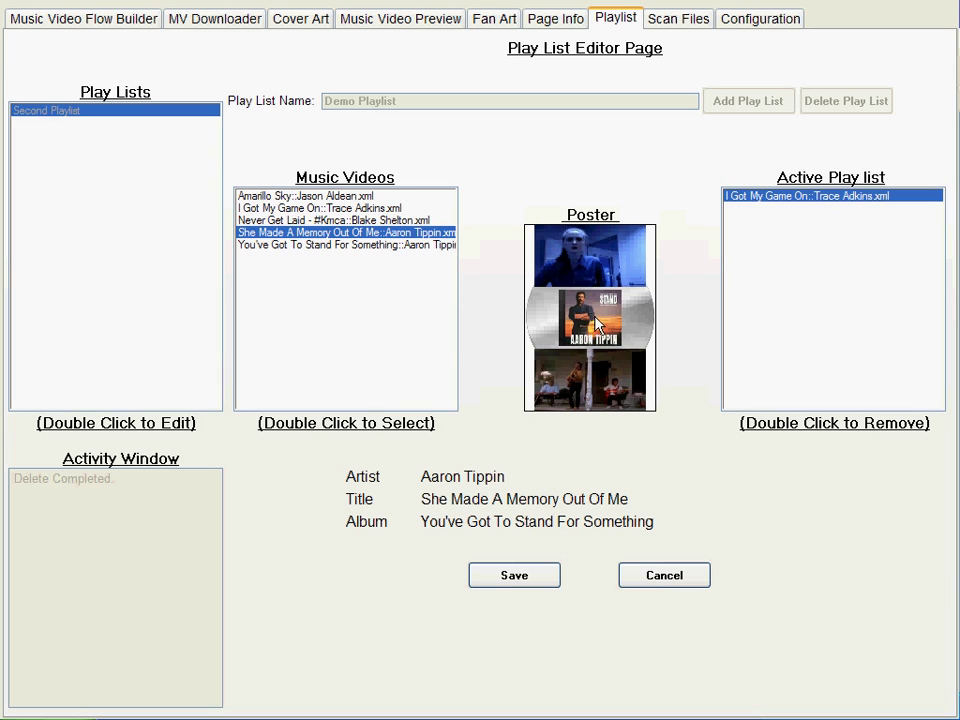
pyautogui.click(313, 246)
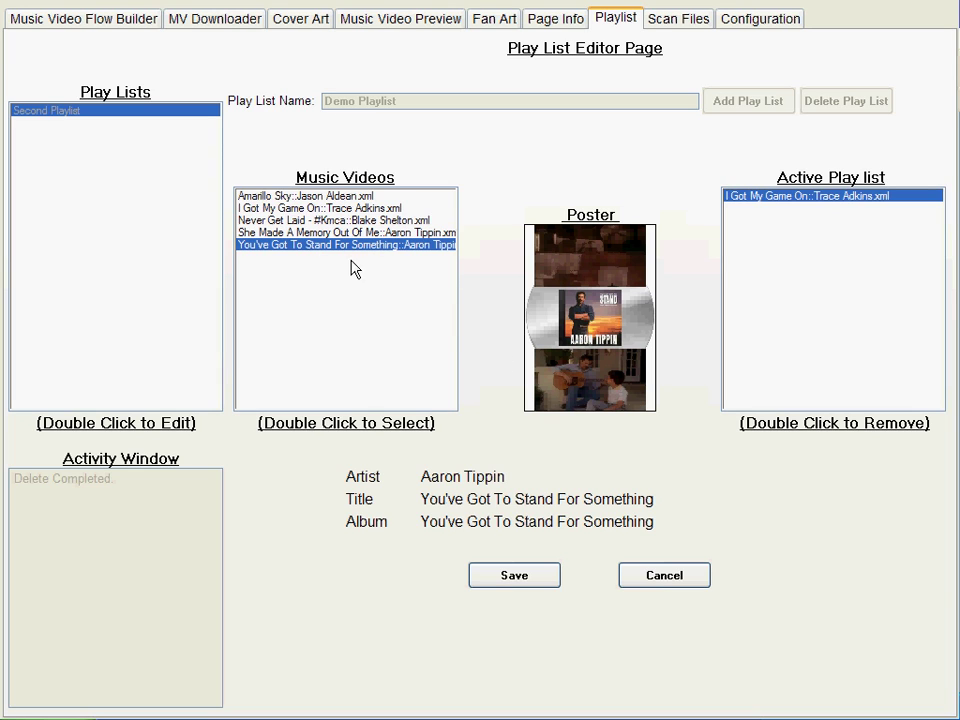
pyautogui.doubleClick(308, 221)
pyautogui.doubleClick(284, 197)
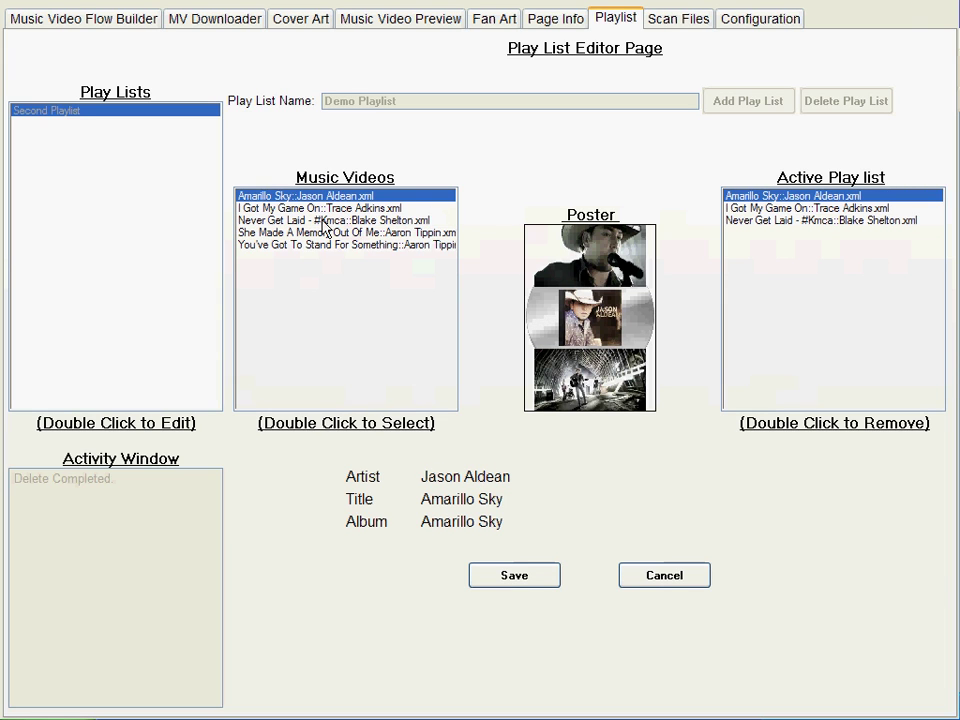
pyautogui.doubleClick(281, 246)
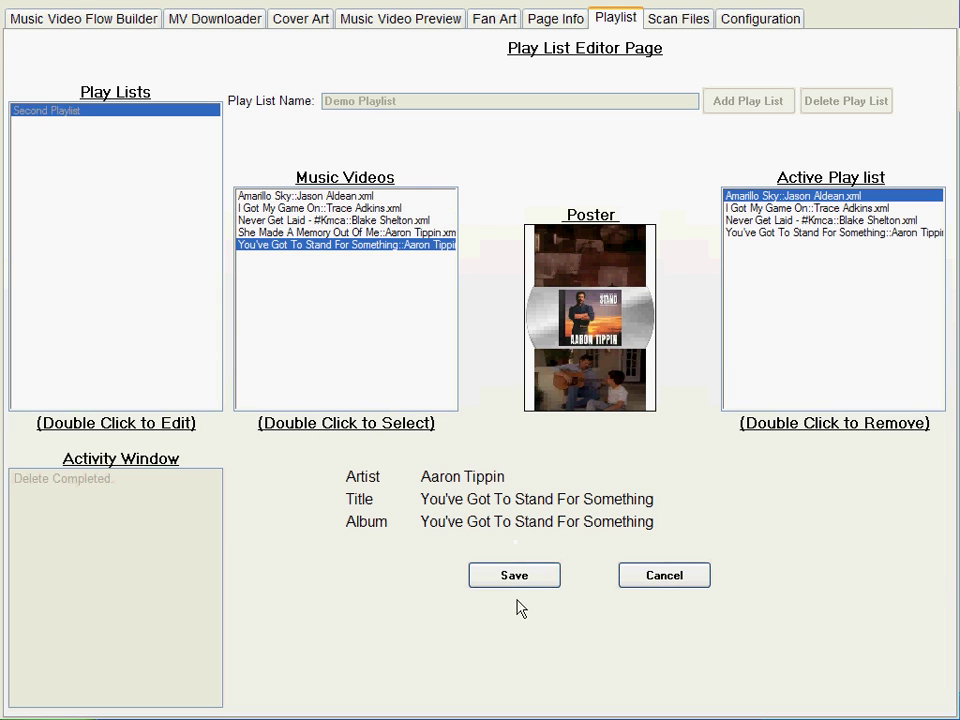
pyautogui.click(488, 580)
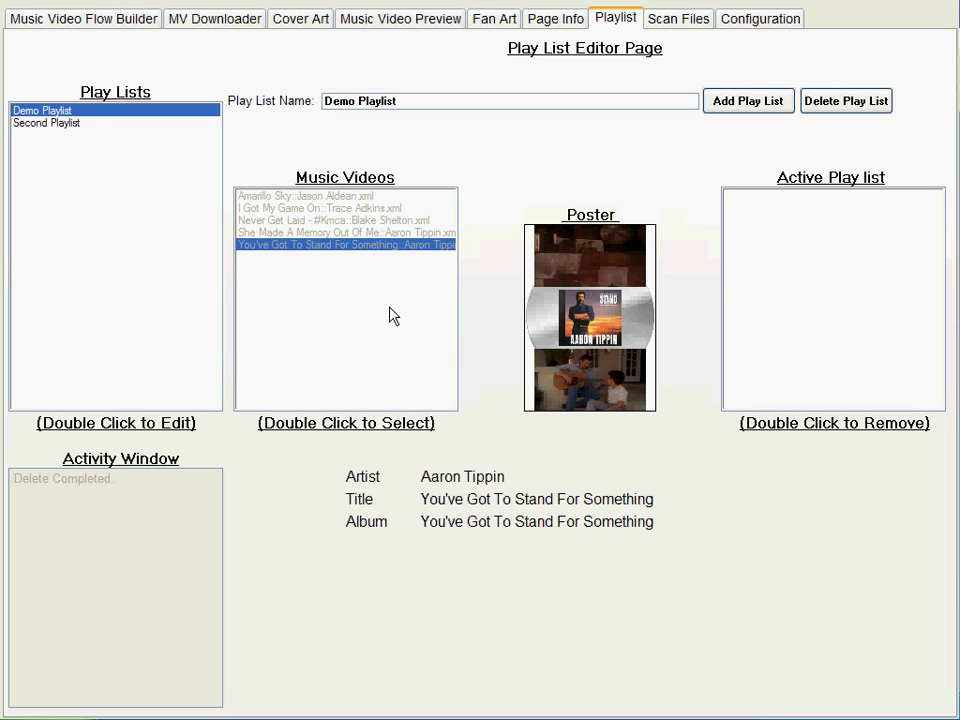
# Open the page for scanning files for music videos
pyautogui.click(680, 19)
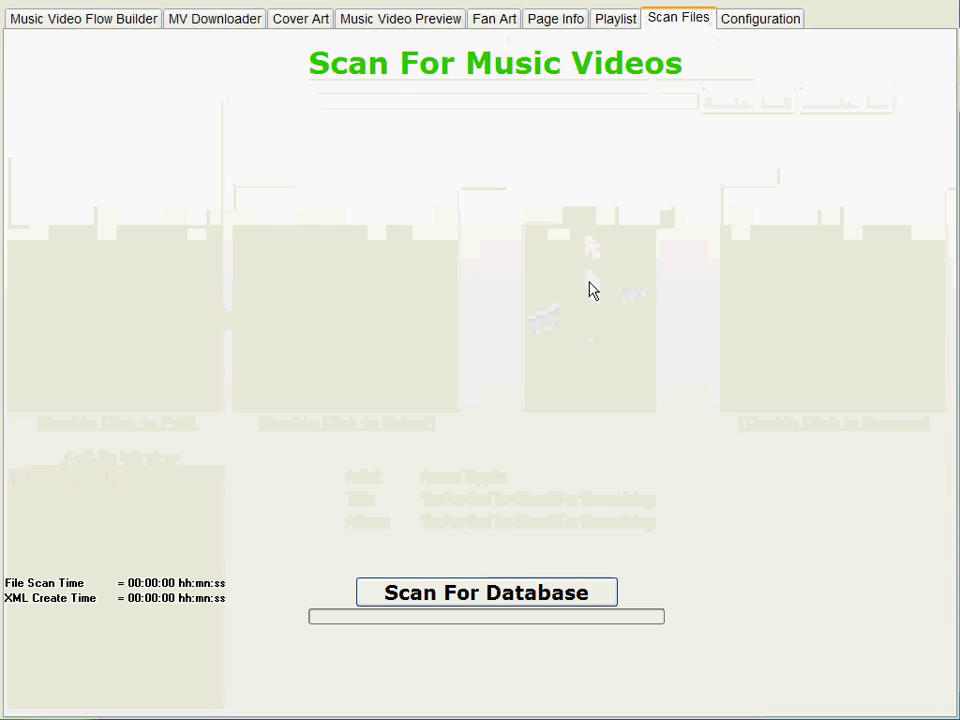